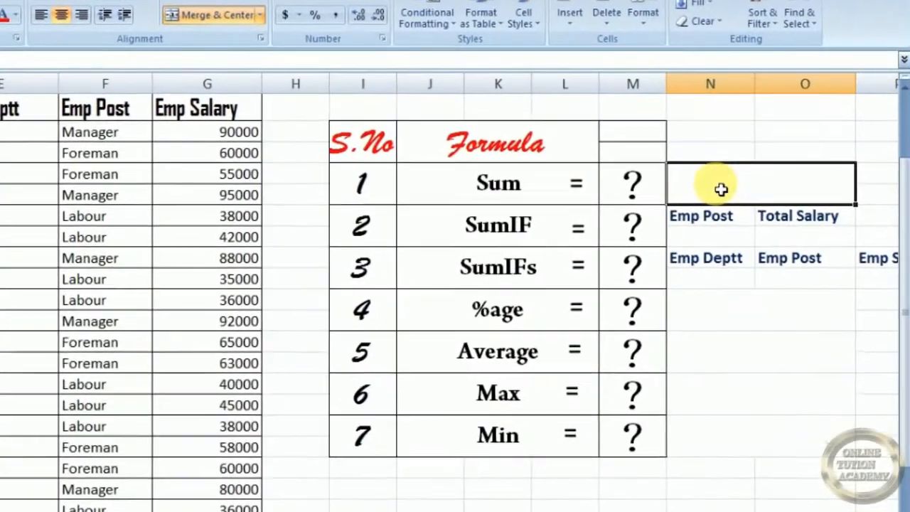
Step: Total the employee salaries in G6:G26 with a SUM formula in the merged cell beside the Sum row
type("=")
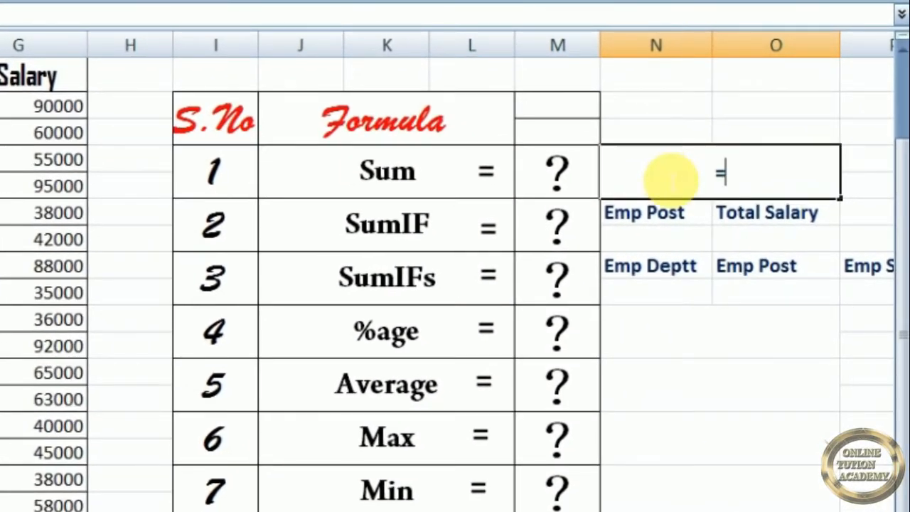
type("sum")
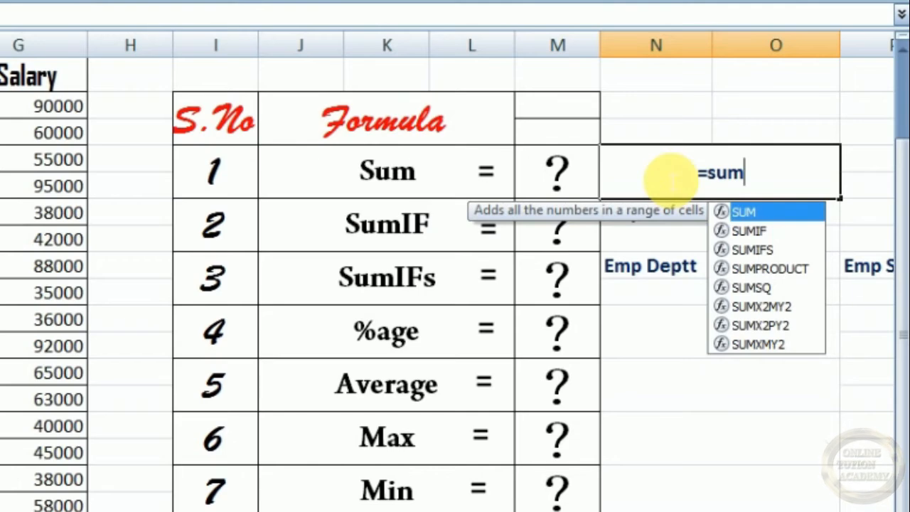
type("(")
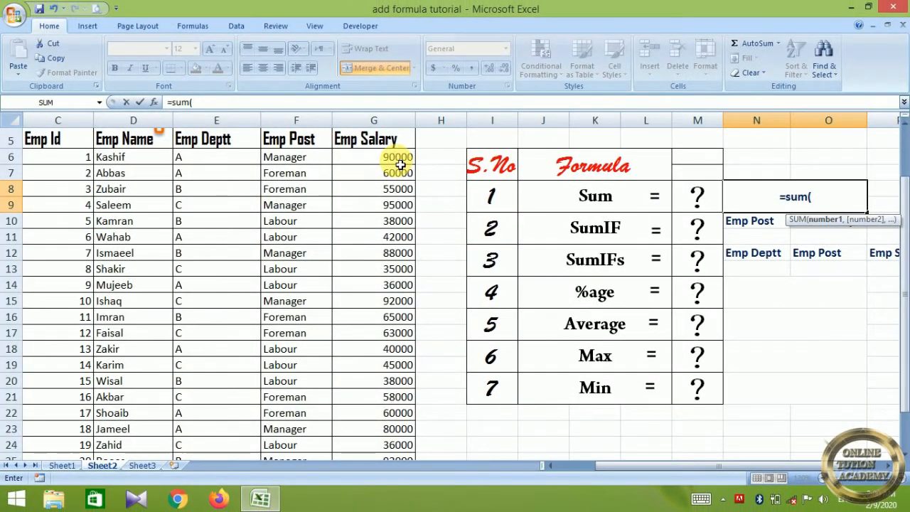
left_click_drag(400, 165, 400, 435)
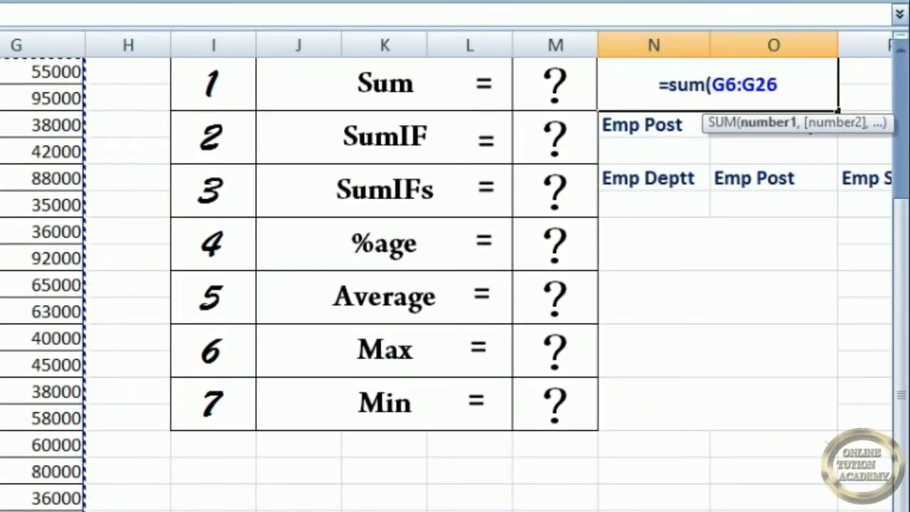
type(")")
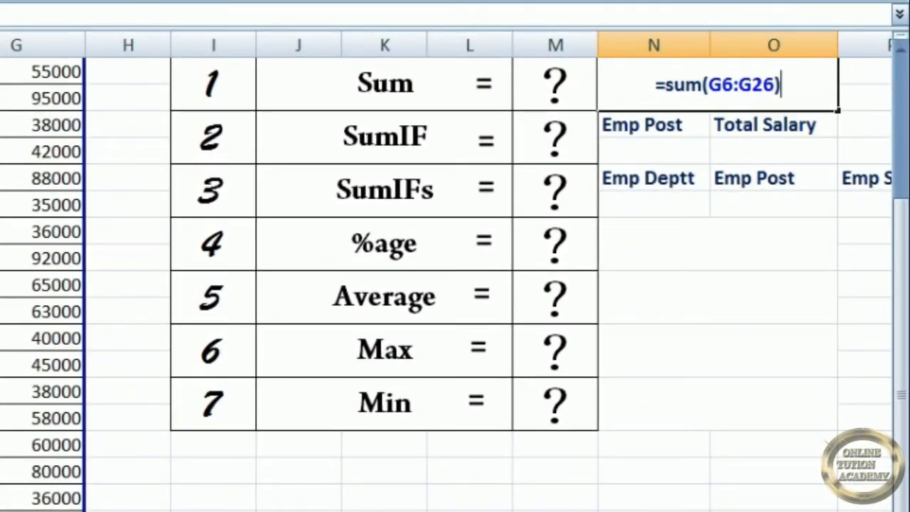
key("Return")
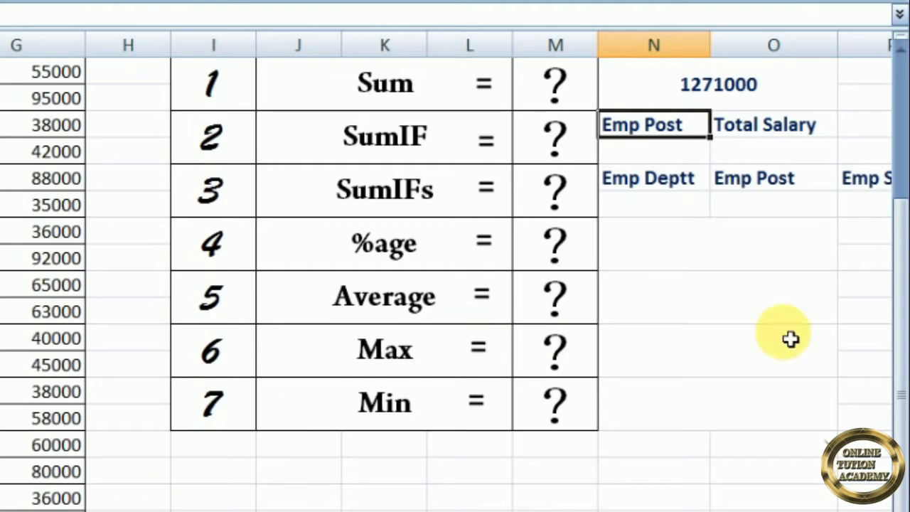
Step: Enter Manager under the Emp Post heading in cell N11
left_click_drag(899, 328, 901, 134)
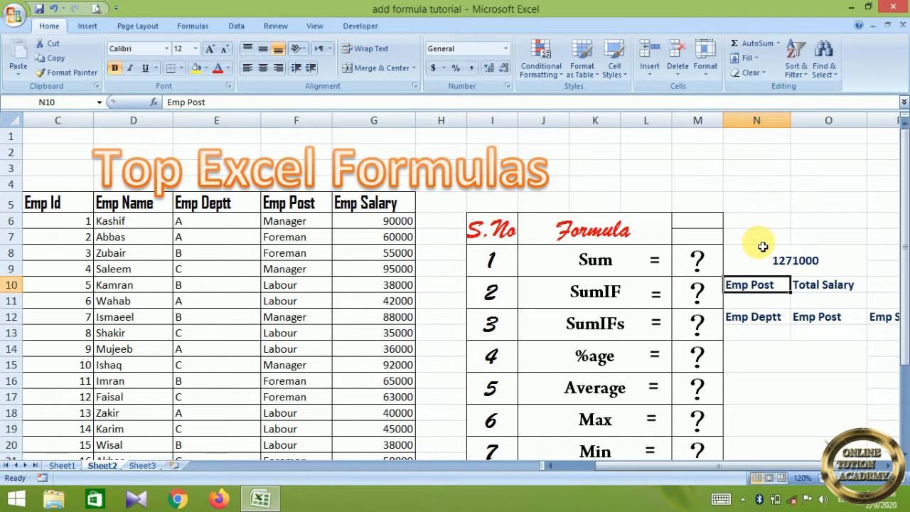
left_click(761, 302)
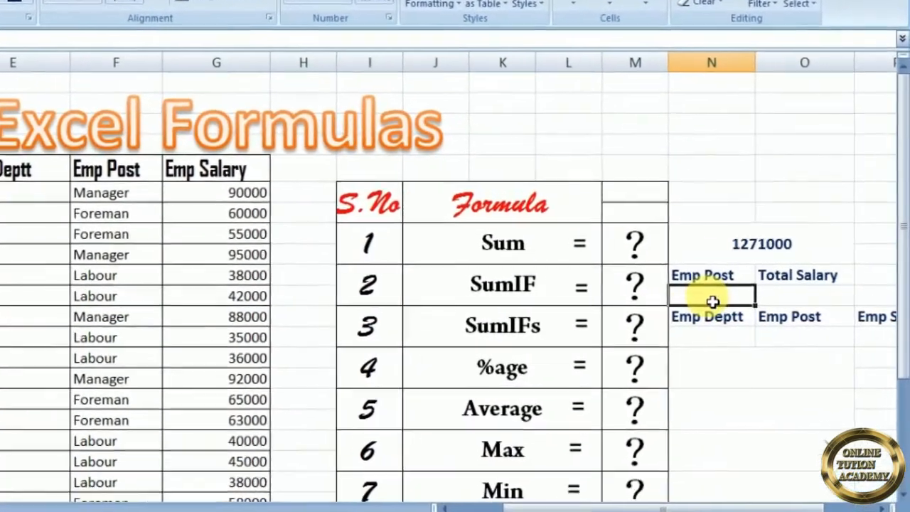
type("j")
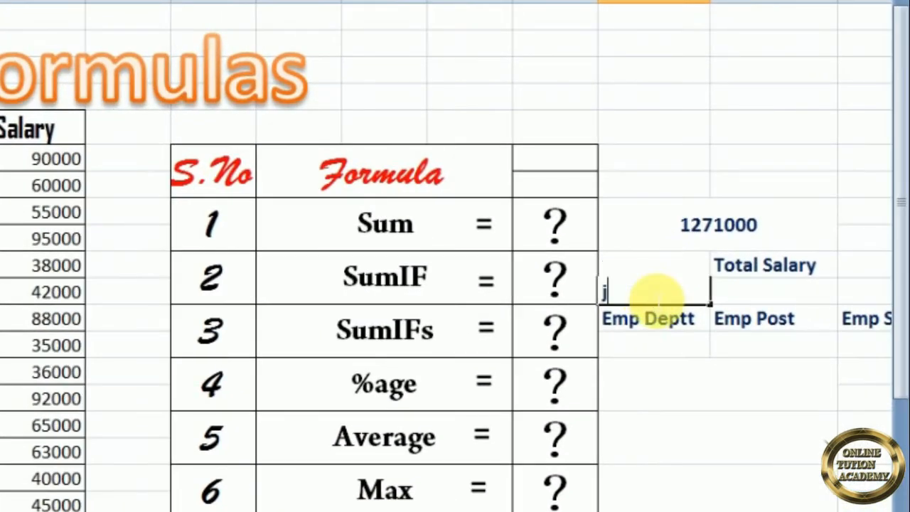
key("BackSpace")
type("Ma")
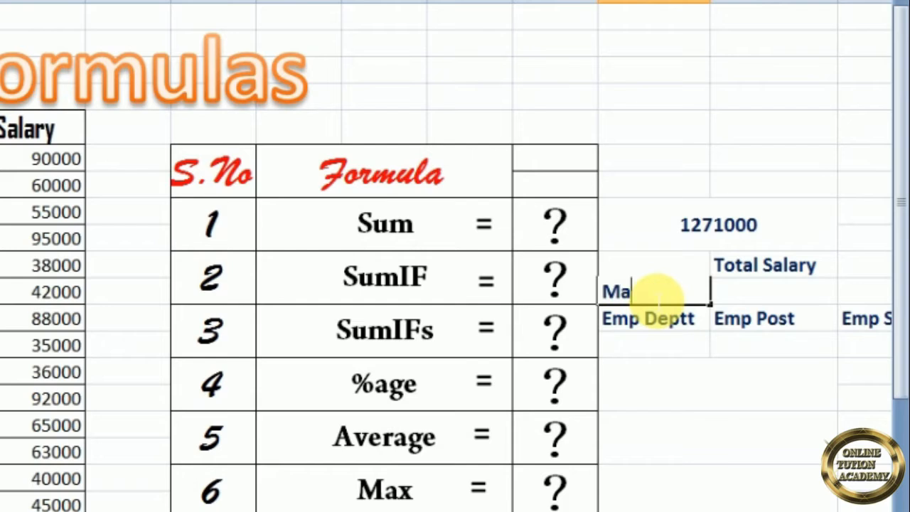
type("nager")
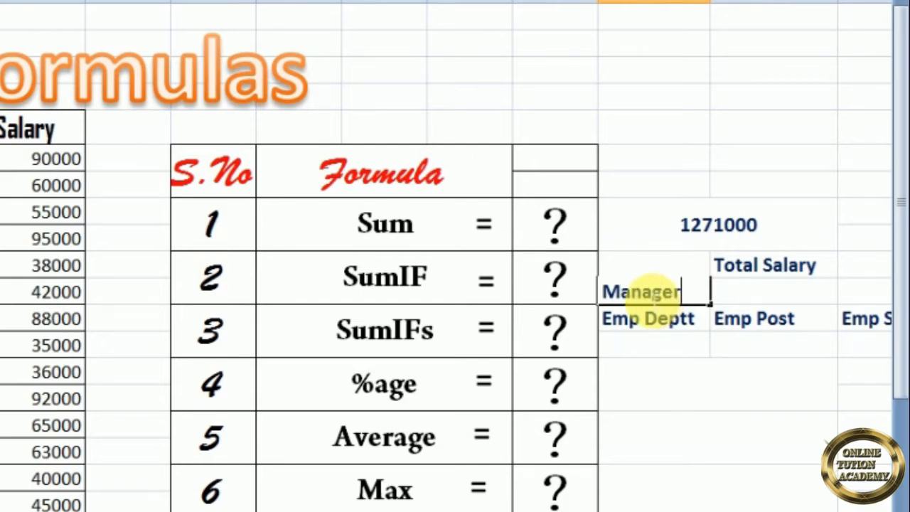
key("Return")
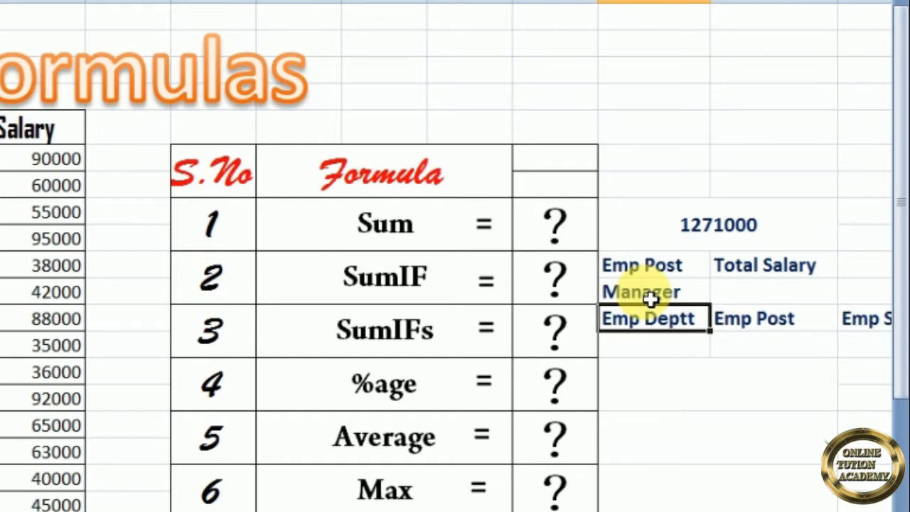
Step: Enter =sumif(F6:F26,N11,G6:G26) in cell O11 under Total Salary to total the salaries for the chosen post
left_click(746, 295)
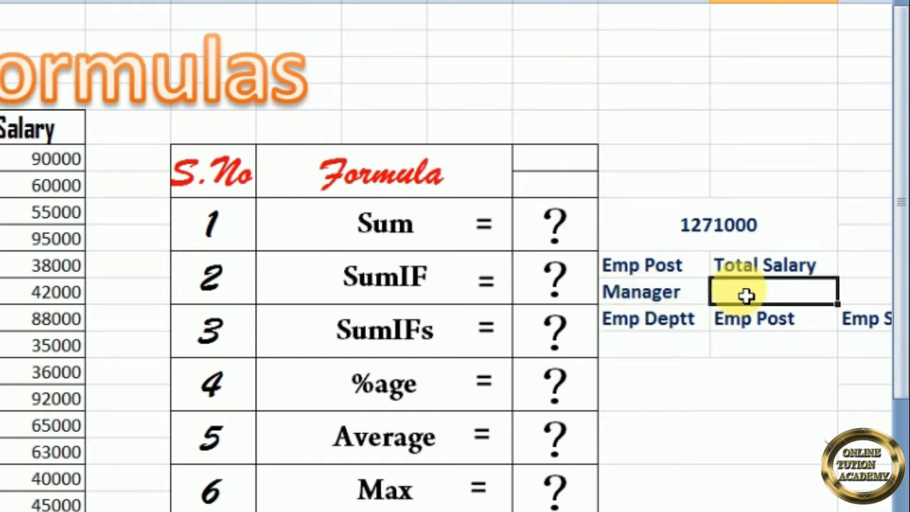
scroll(335, 497, "down", 1)
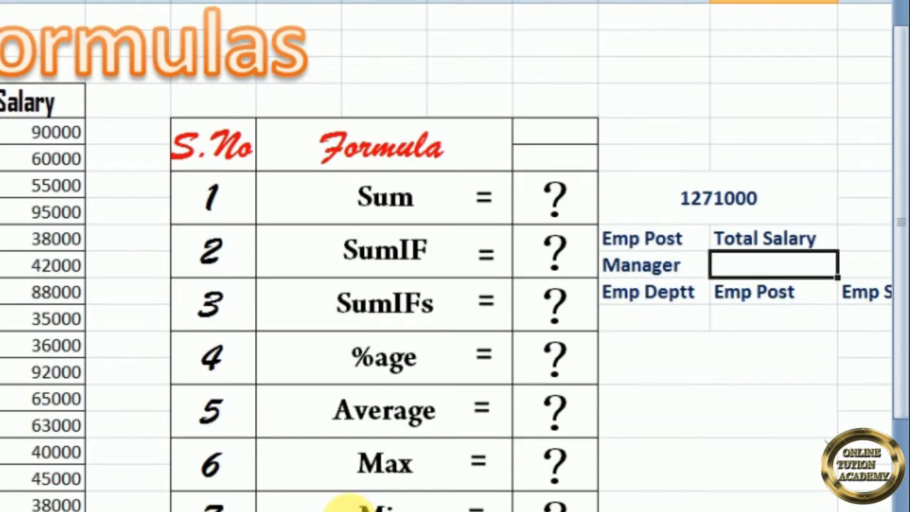
type("=sumif")
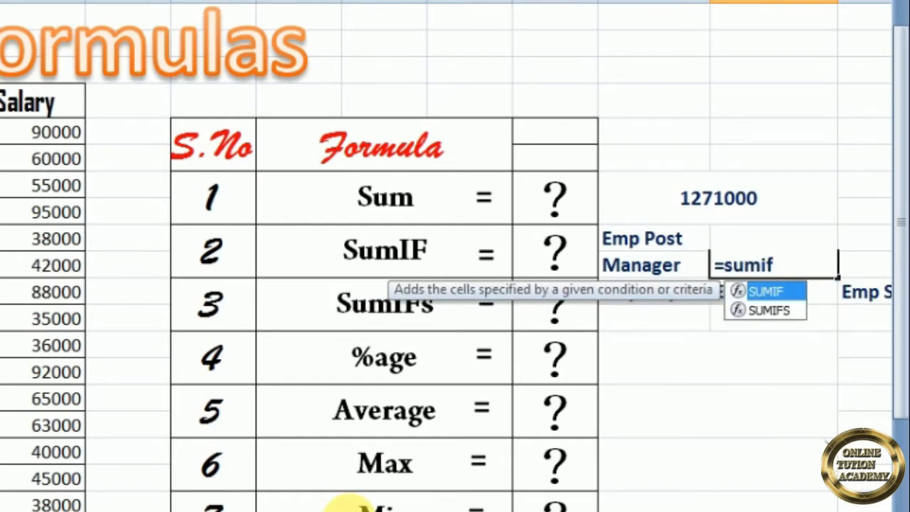
type("(")
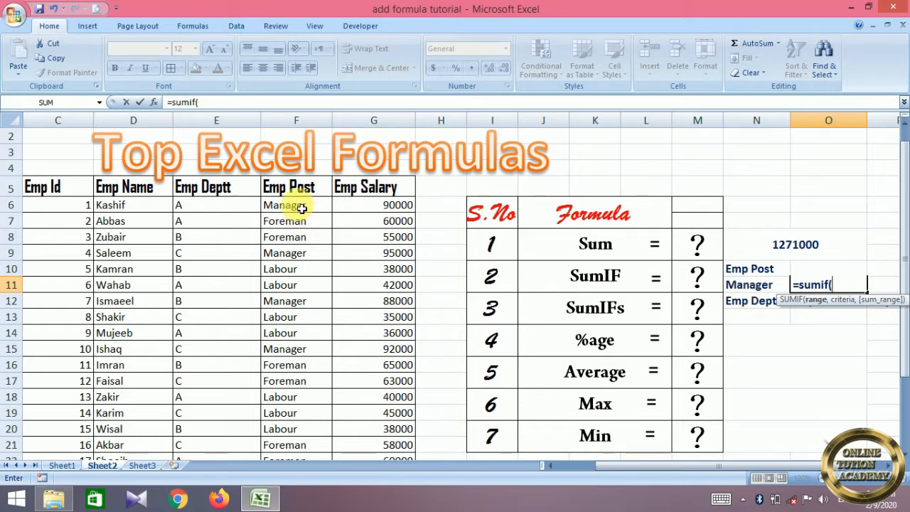
left_click_drag(301, 207, 299, 425)
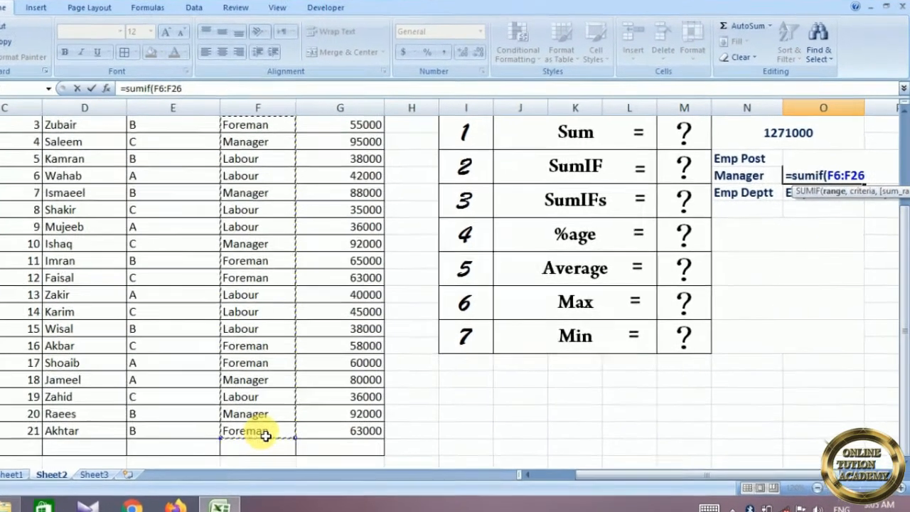
type(",")
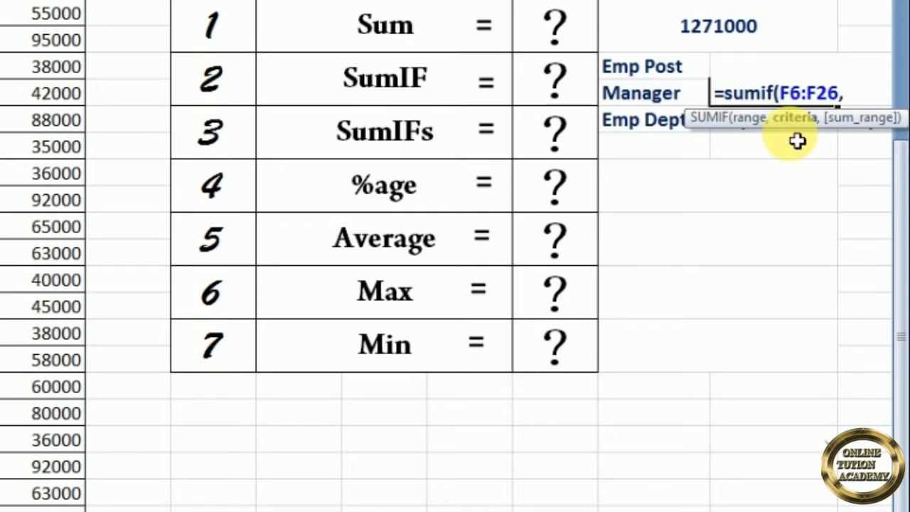
left_click(651, 103)
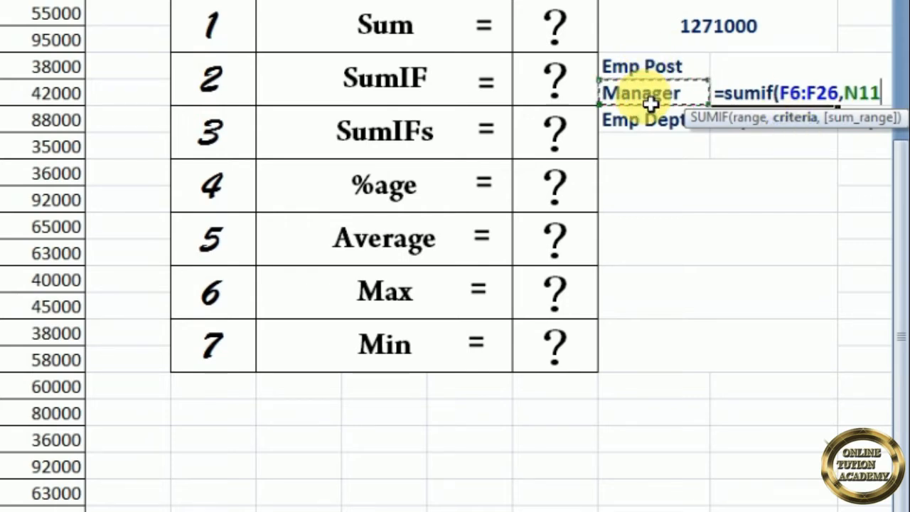
type(",")
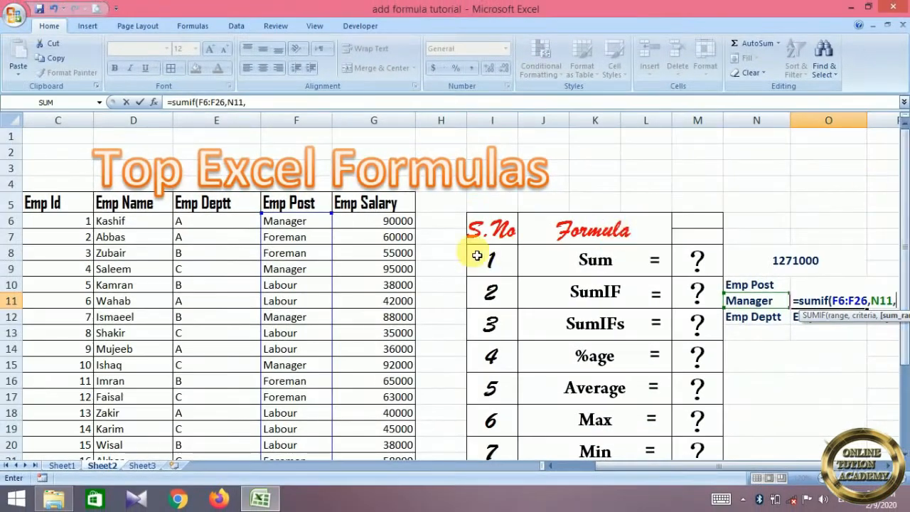
left_click_drag(373, 221, 382, 430)
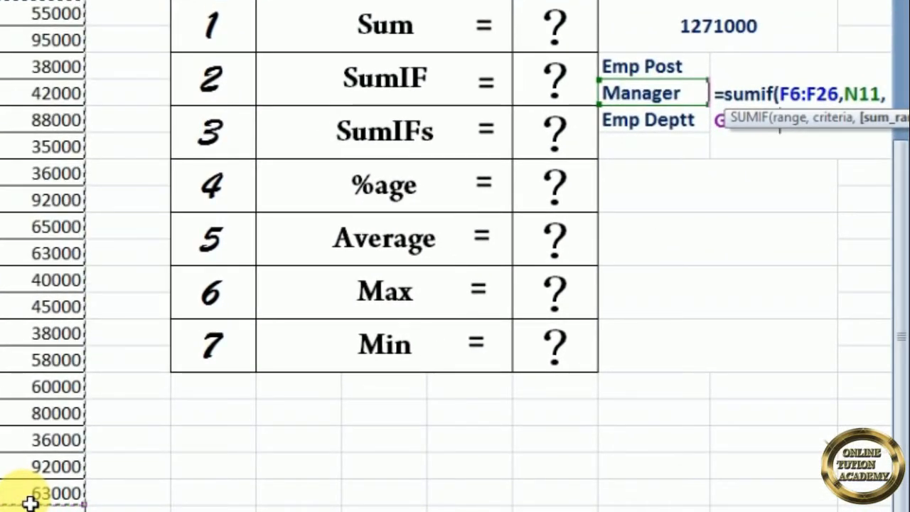
type(")")
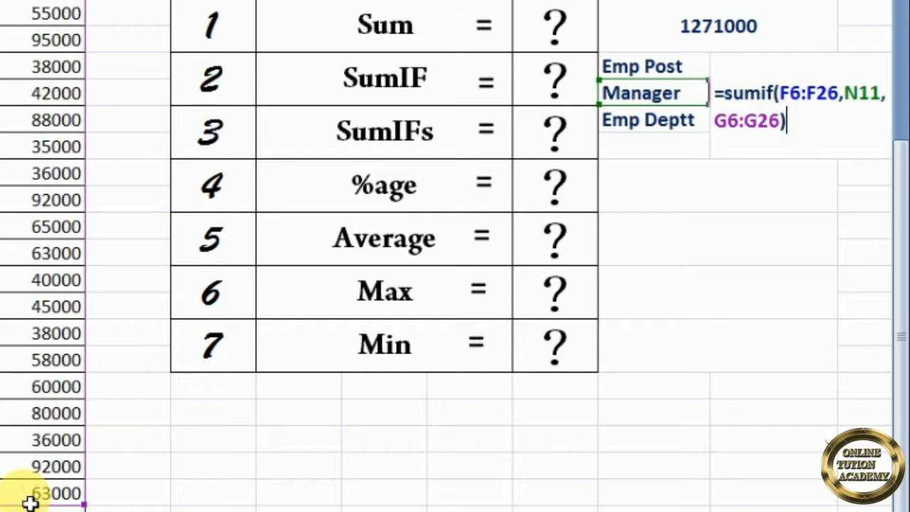
key("Return")
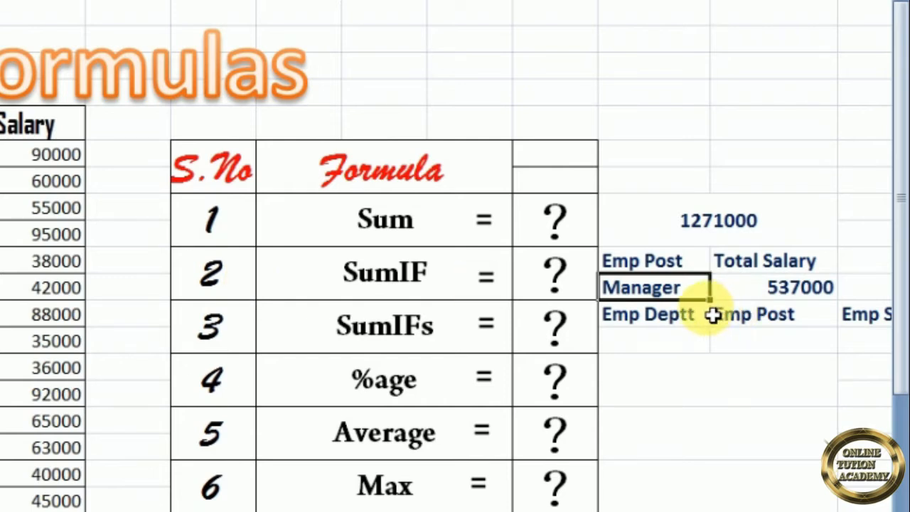
Step: Change the SumIF criterion in cell N11 to Labour
left_click(691, 300)
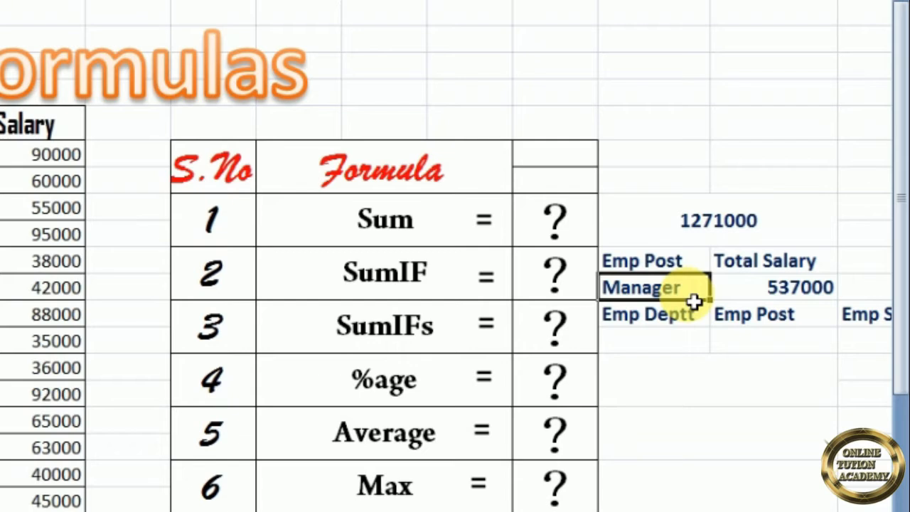
type("Labo")
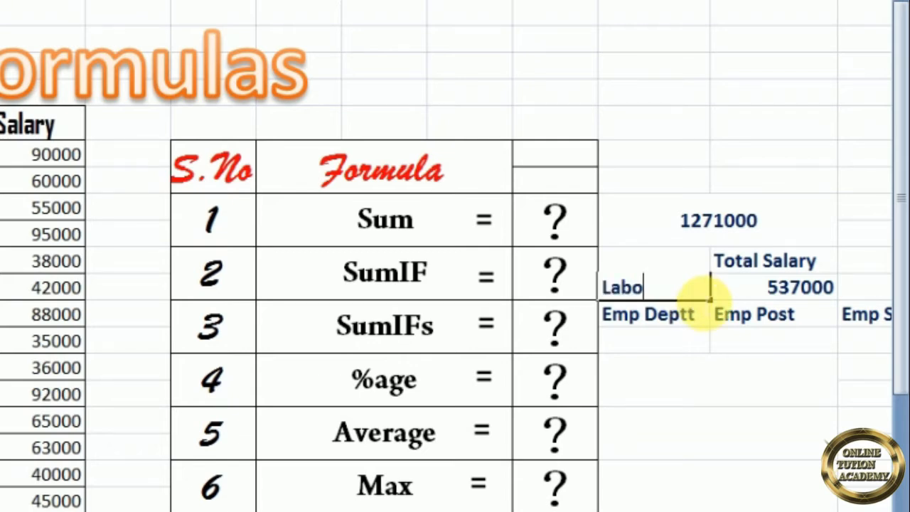
type("ur")
key("Return")
Step: Add List data validation to cell N11 with the source Manager,Foreman,Labour
left_click(701, 295)
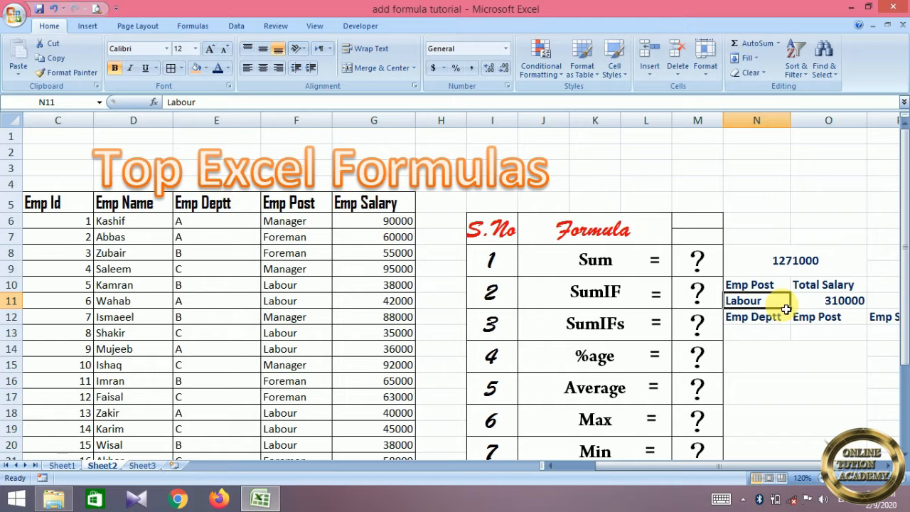
left_click(237, 26)
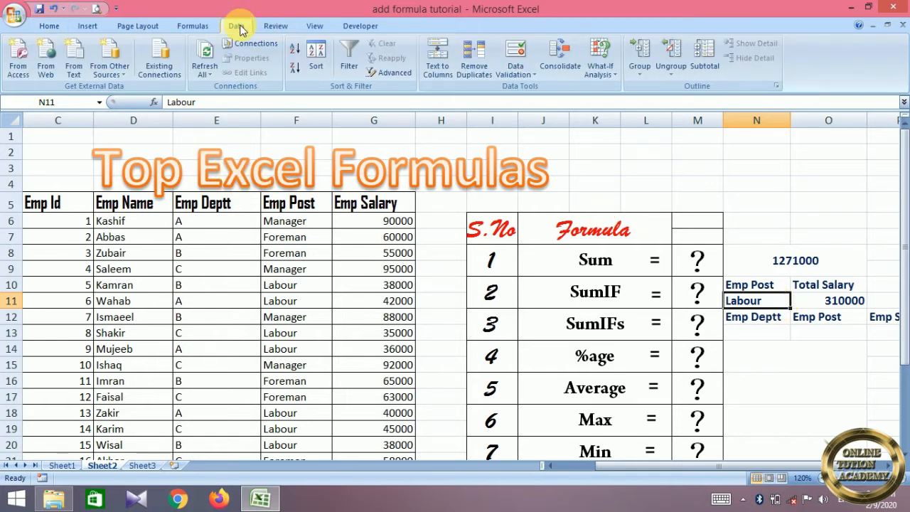
left_click(520, 75)
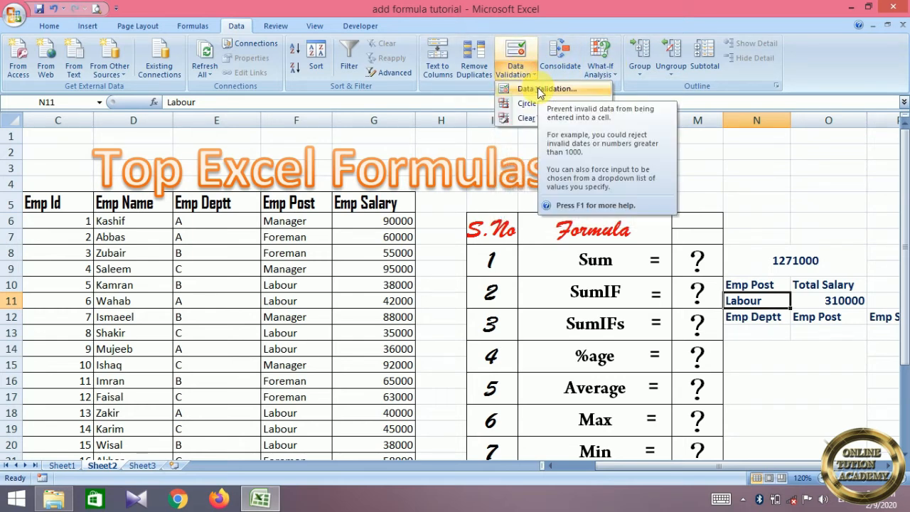
left_click(538, 88)
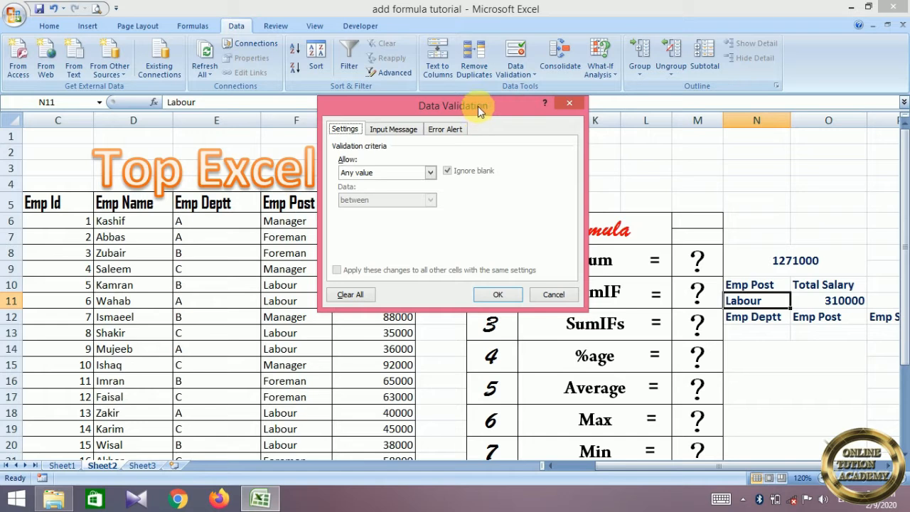
left_click_drag(479, 106, 527, 76)
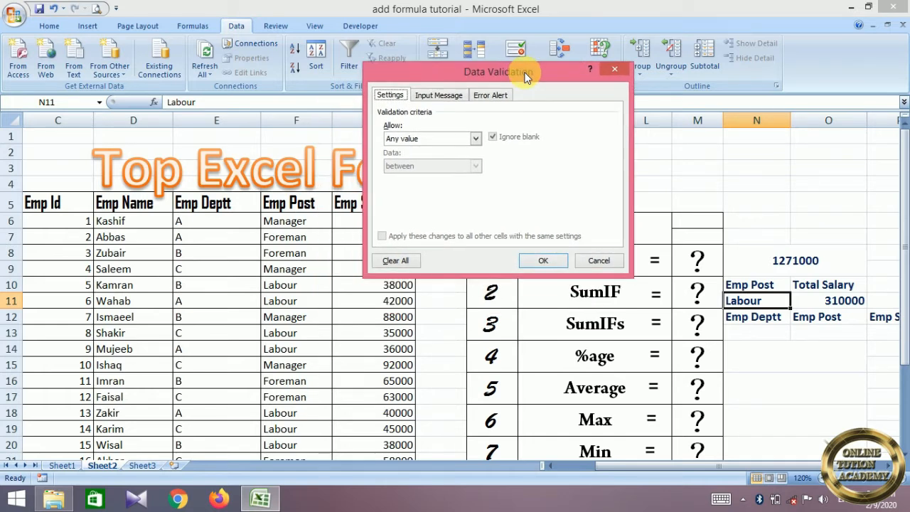
left_click(477, 141)
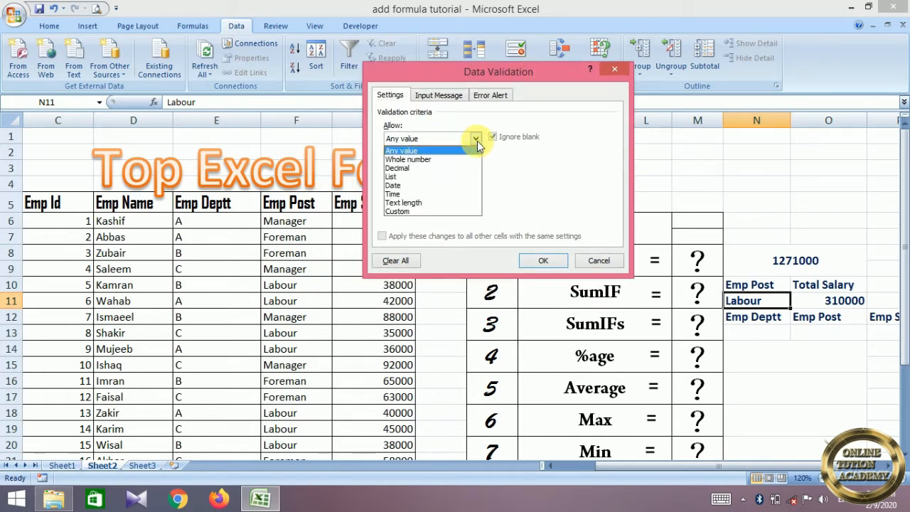
left_click(413, 176)
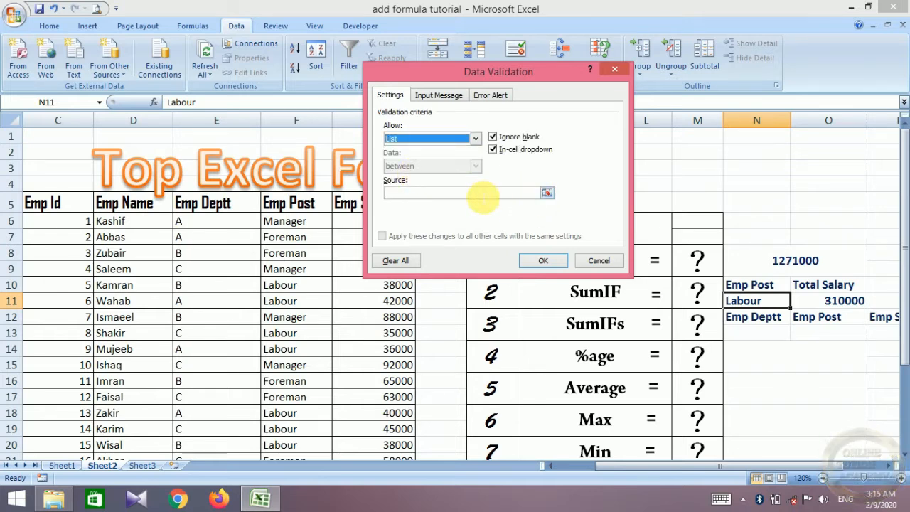
left_click(482, 194)
type("Mana")
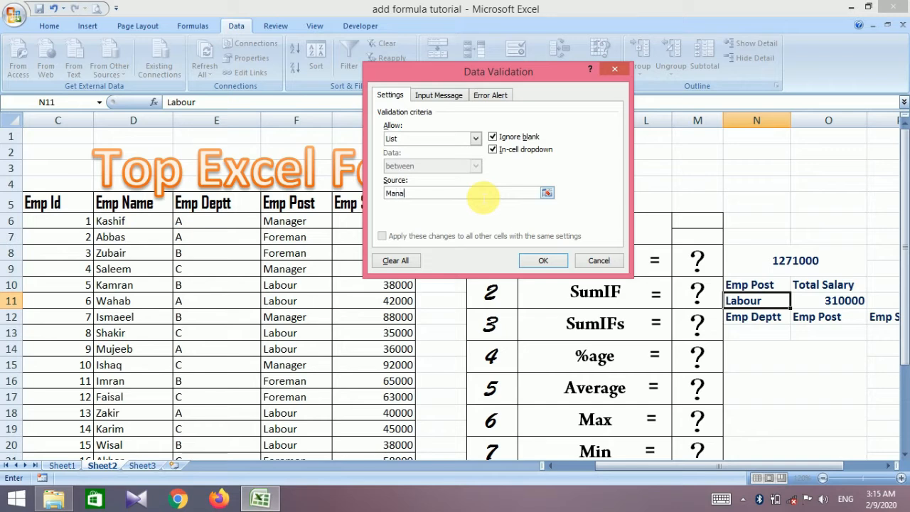
type("ger,Foreman,Labour")
left_click(536, 262)
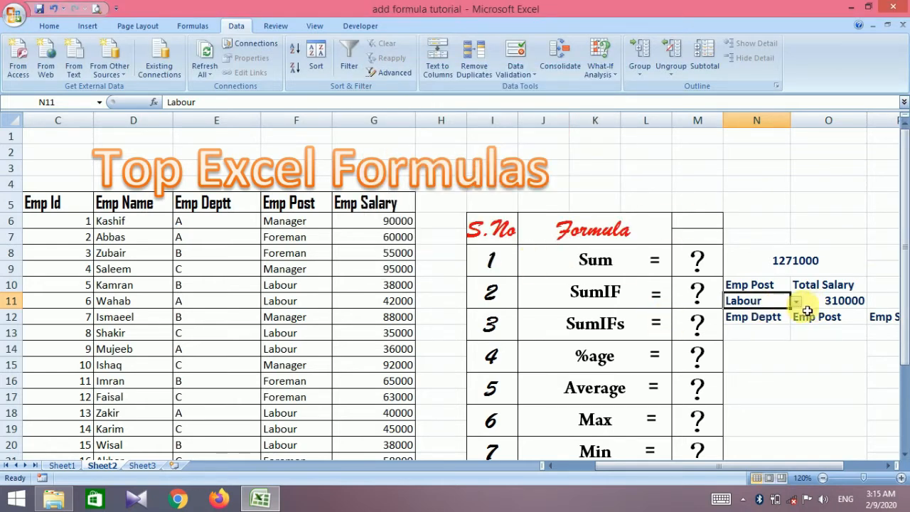
Step: Test the Emp Post dropdown in cell N11 by choosing Manager, Foreman and Labour in turn
left_click(796, 304)
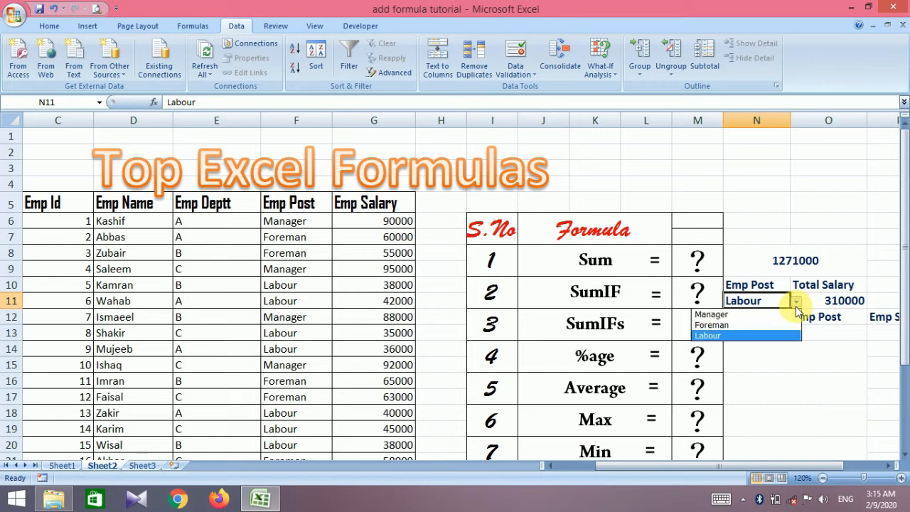
left_click(796, 306)
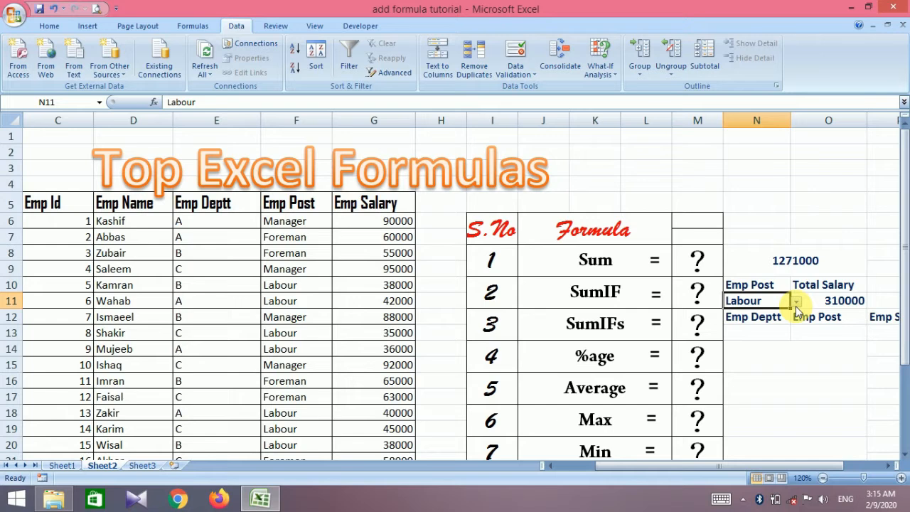
left_click(797, 305)
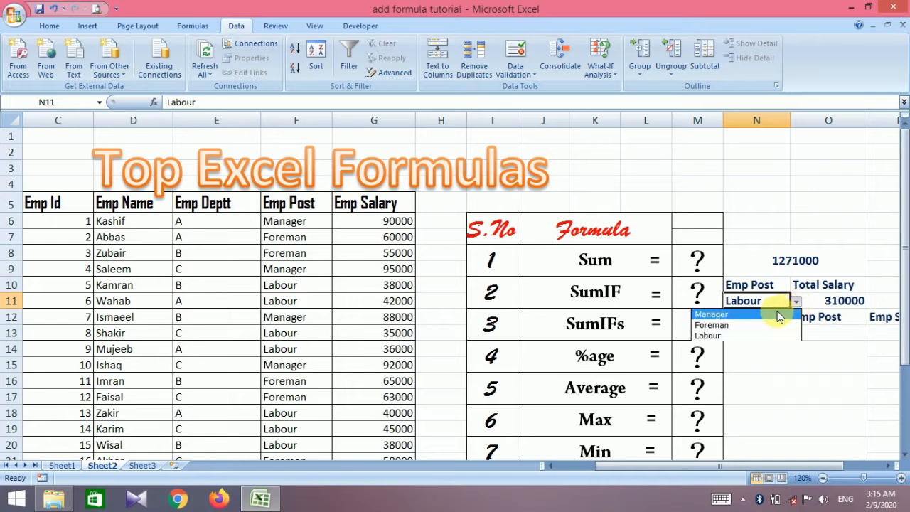
left_click(774, 318)
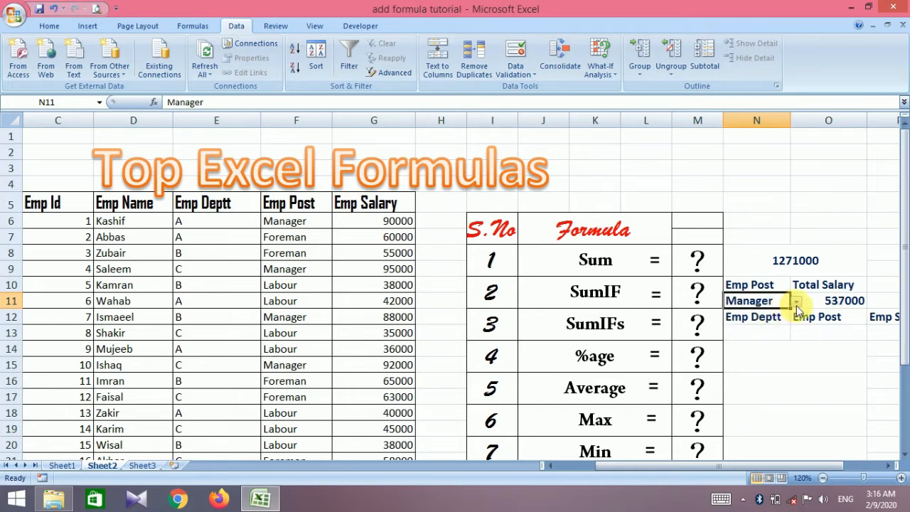
left_click(797, 304)
left_click(756, 325)
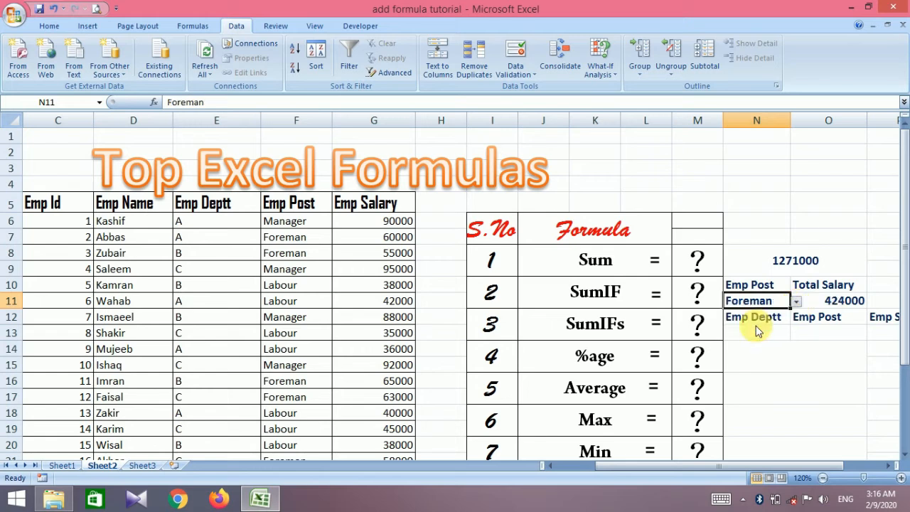
left_click(796, 303)
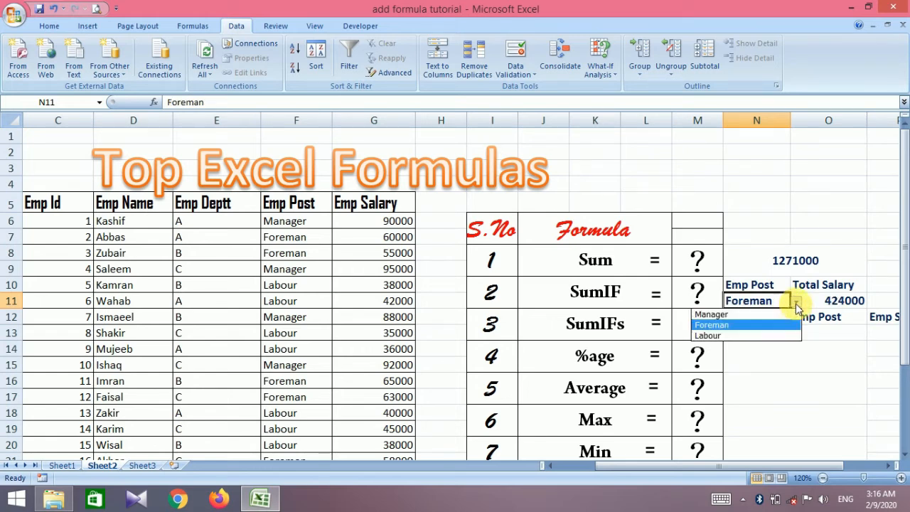
left_click(744, 334)
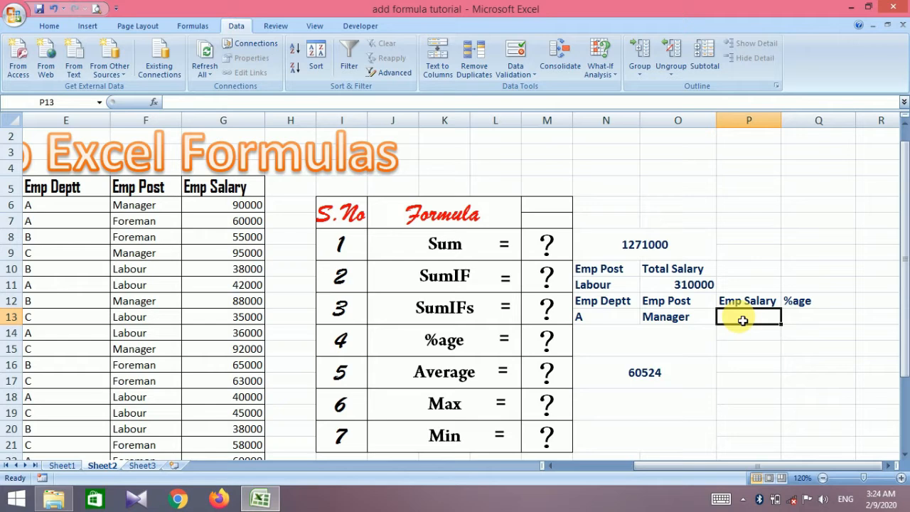
Step: Start a SUMIFS formula in cell P13 under Emp Salary with G6:G26 as the sum range
type("=")
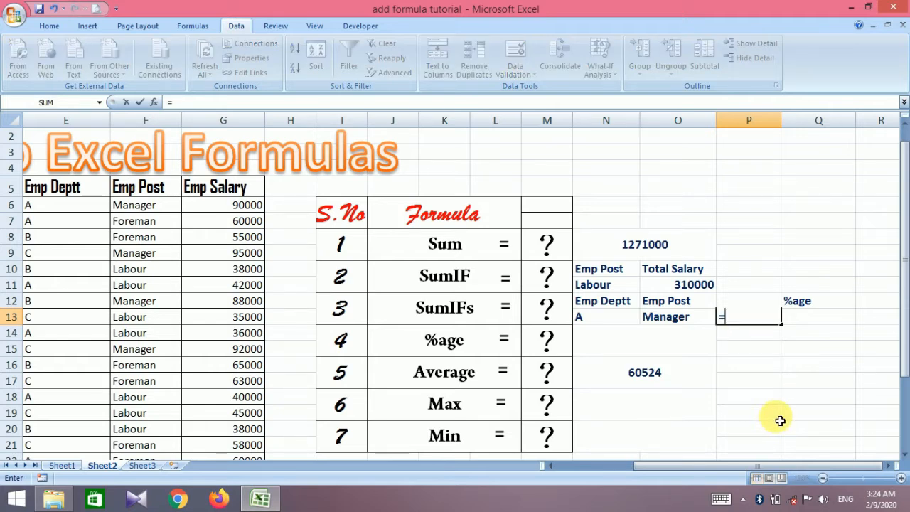
type("su")
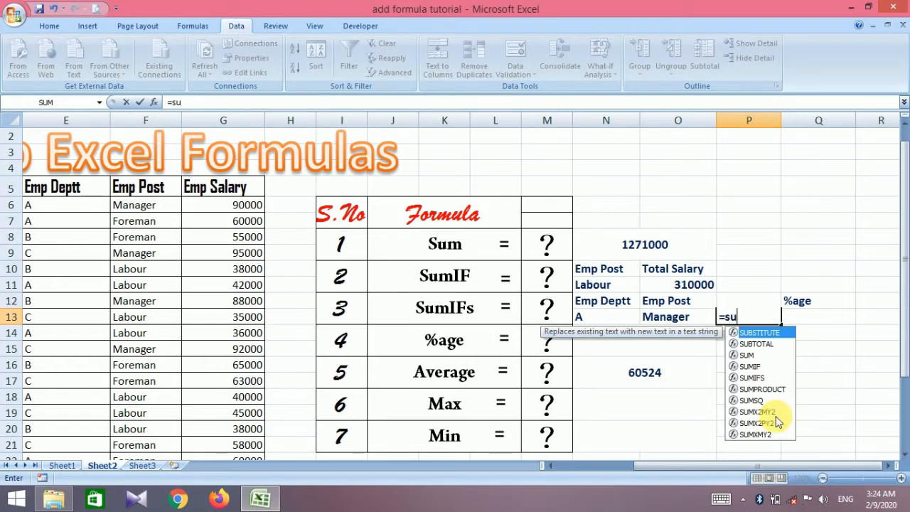
type("mifs")
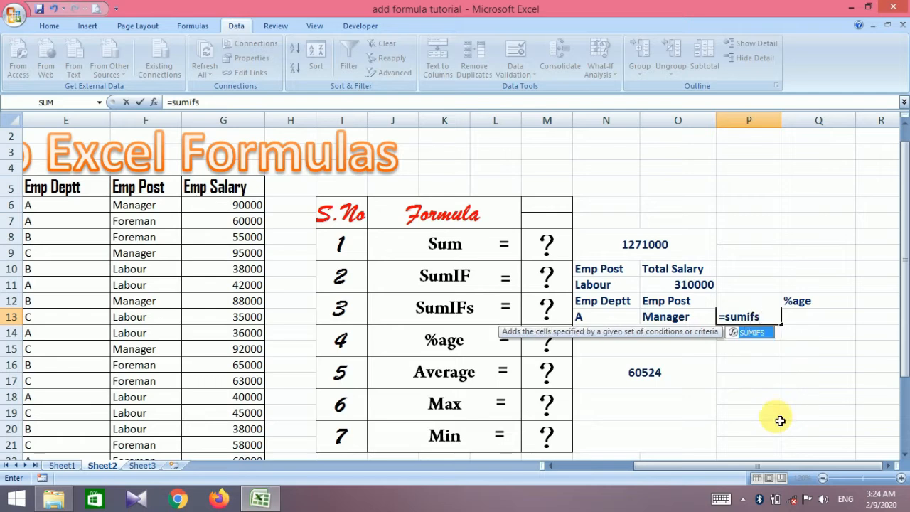
type("(")
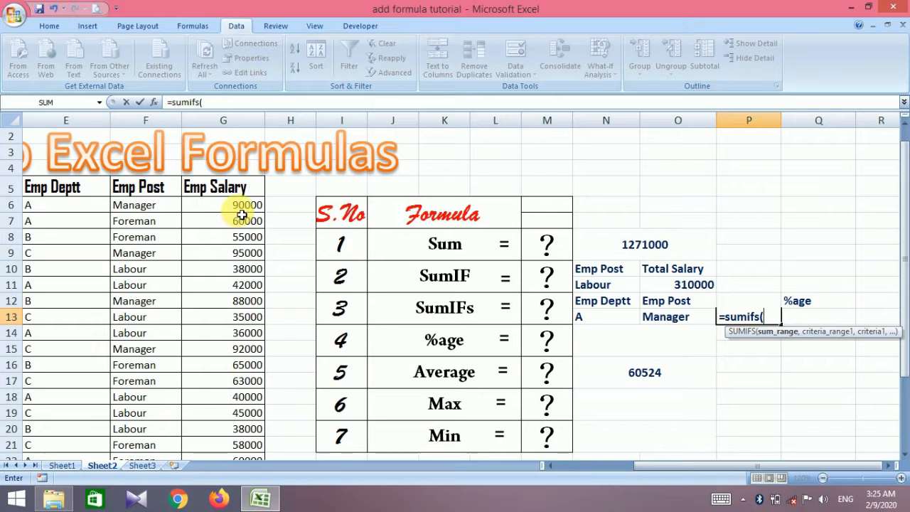
left_click_drag(240, 208, 237, 429)
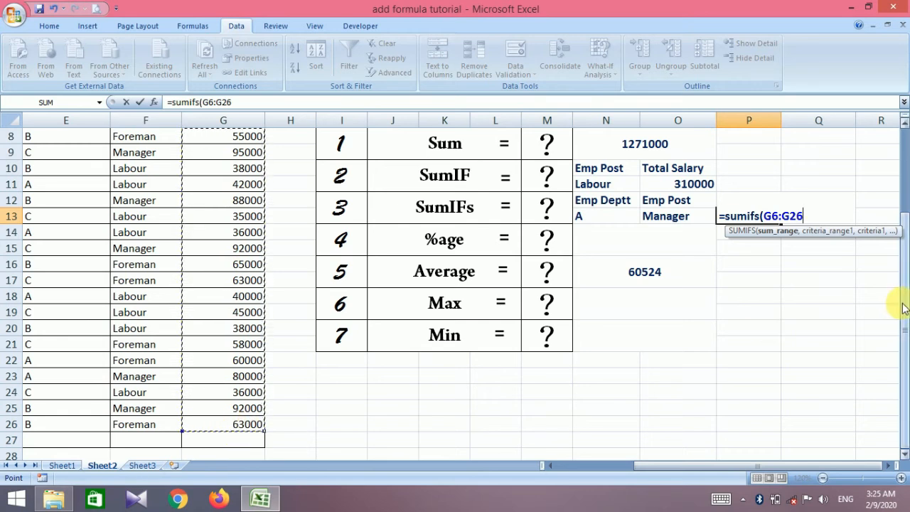
left_click_drag(904, 308, 905, 247)
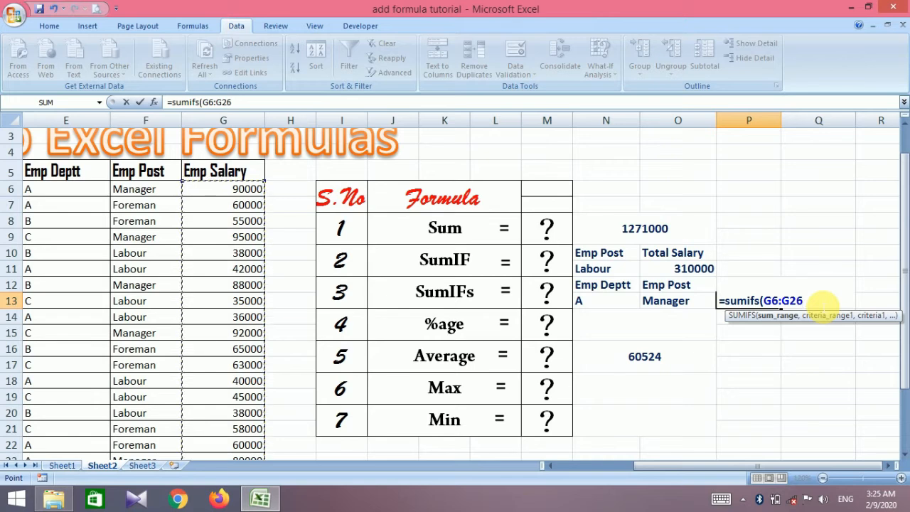
type(",")
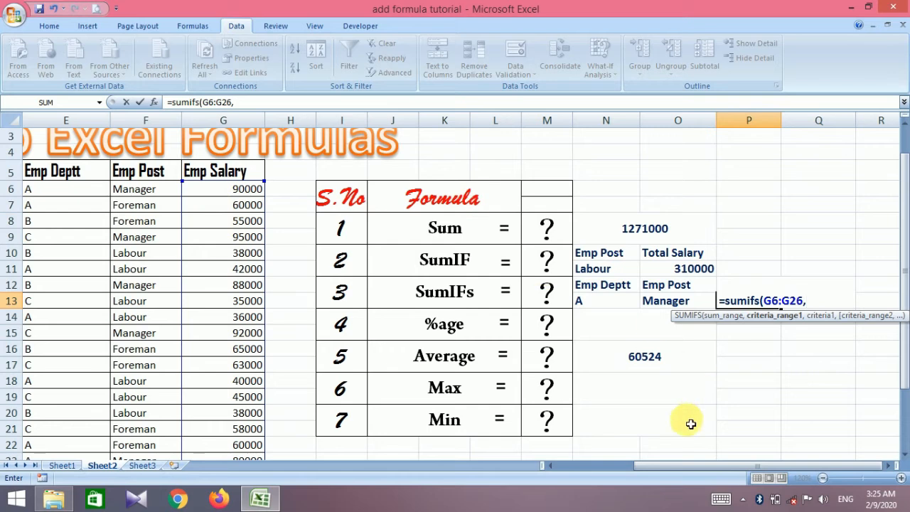
Step: Add the Emp Deptt column E6:E26 as the first criteria range of the SUMIFS formula, with N13 as its criterion
left_click_drag(670, 467, 607, 468)
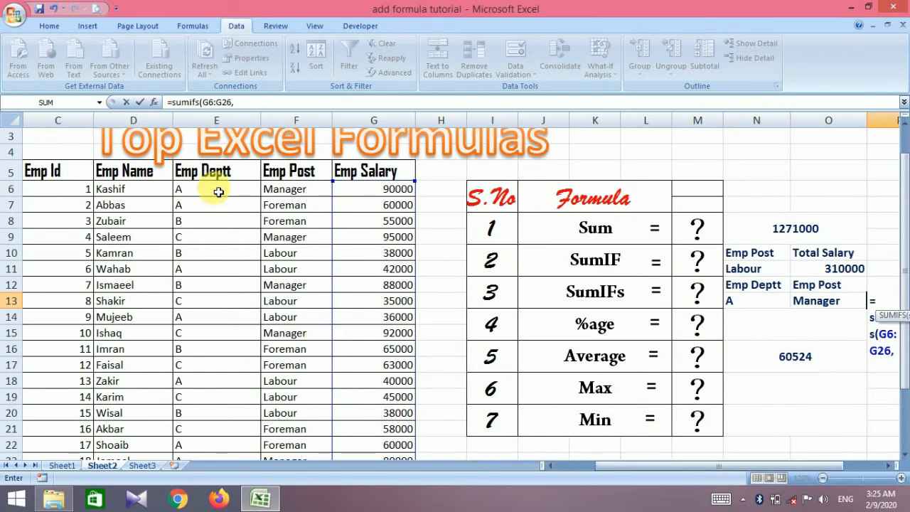
left_click_drag(219, 192, 196, 428)
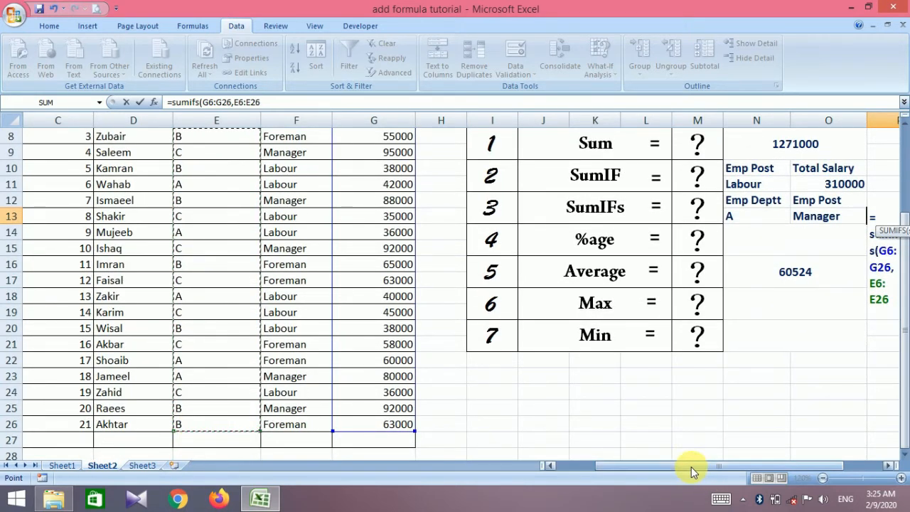
left_click_drag(692, 471, 827, 445)
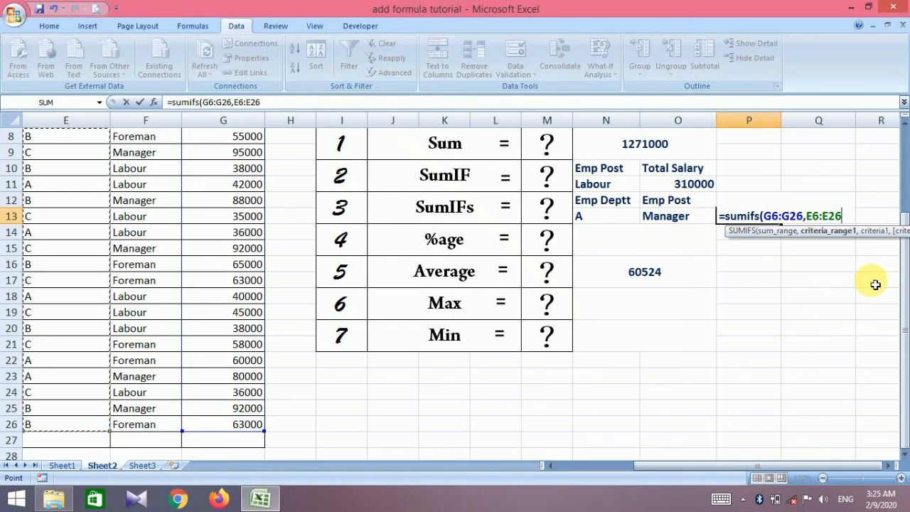
type(",")
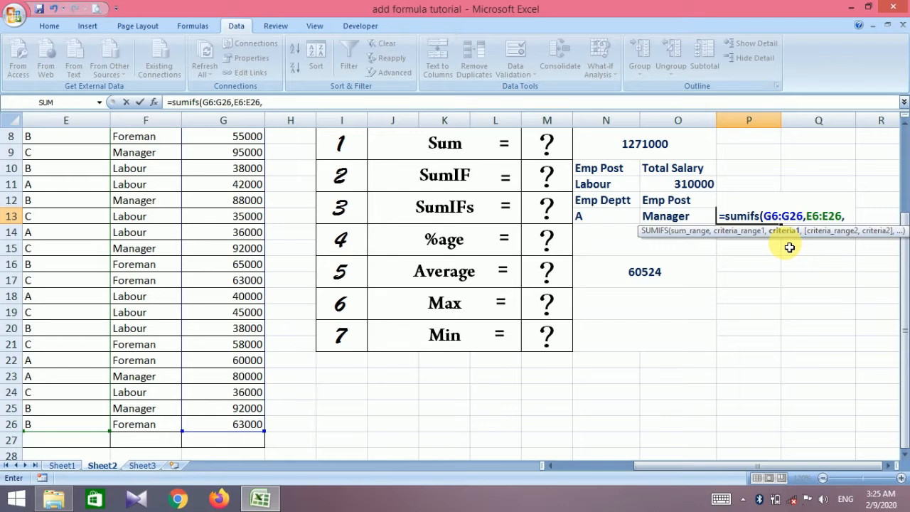
left_click(594, 224)
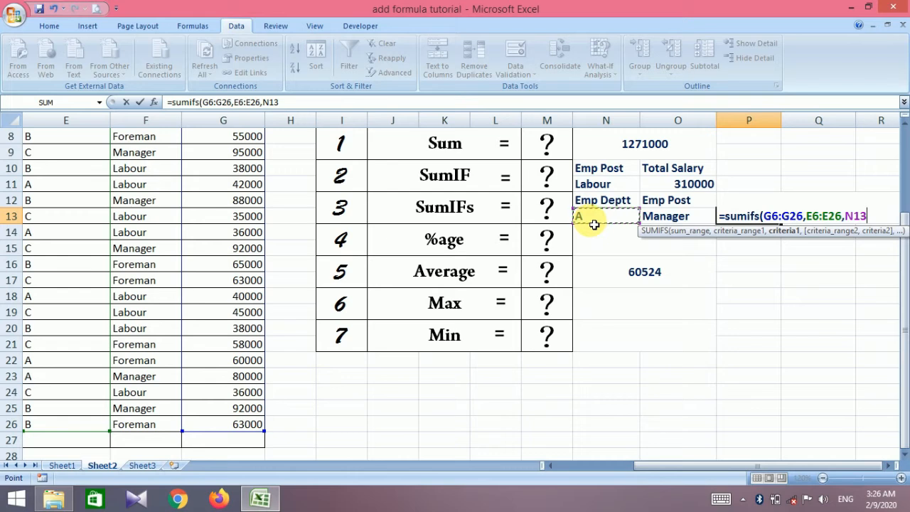
type(",")
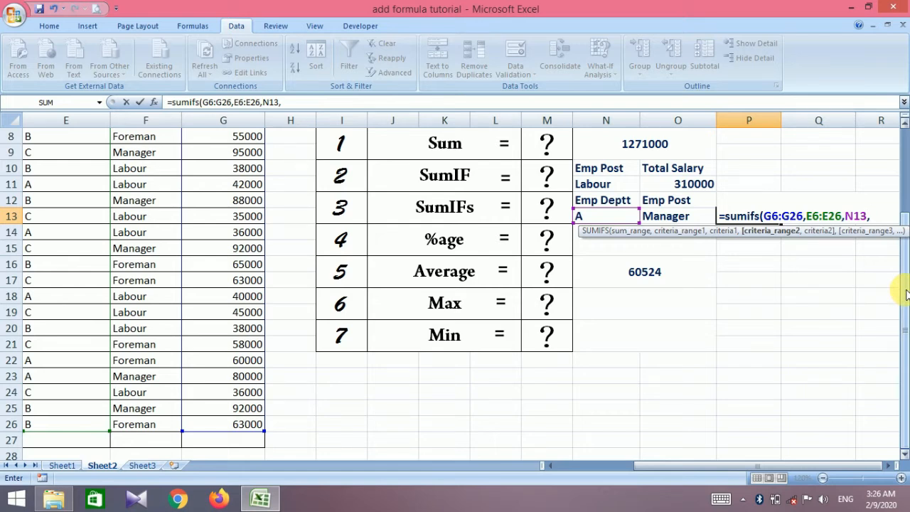
Step: Add F6:F26 as the second criteria range with O13 as its criterion, and complete the SUMIFS formula in P13
left_click_drag(905, 293, 897, 142)
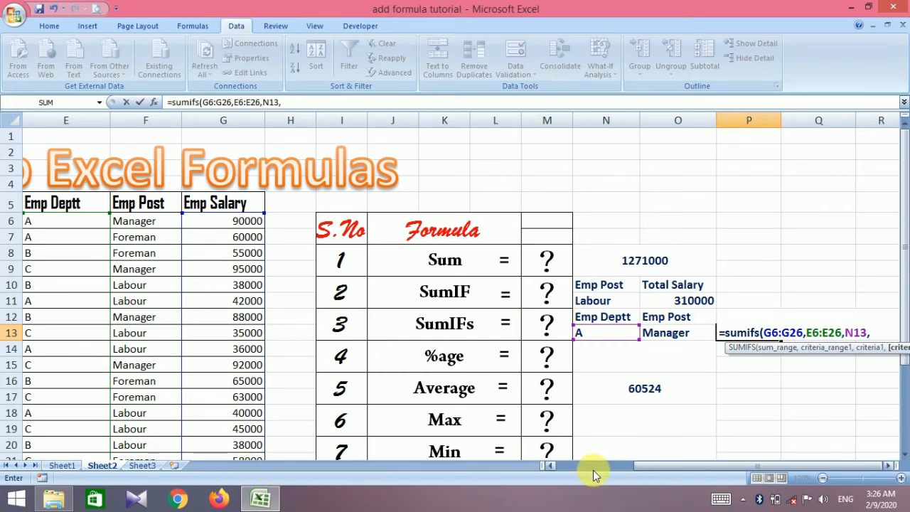
left_click(548, 465)
left_click(548, 465)
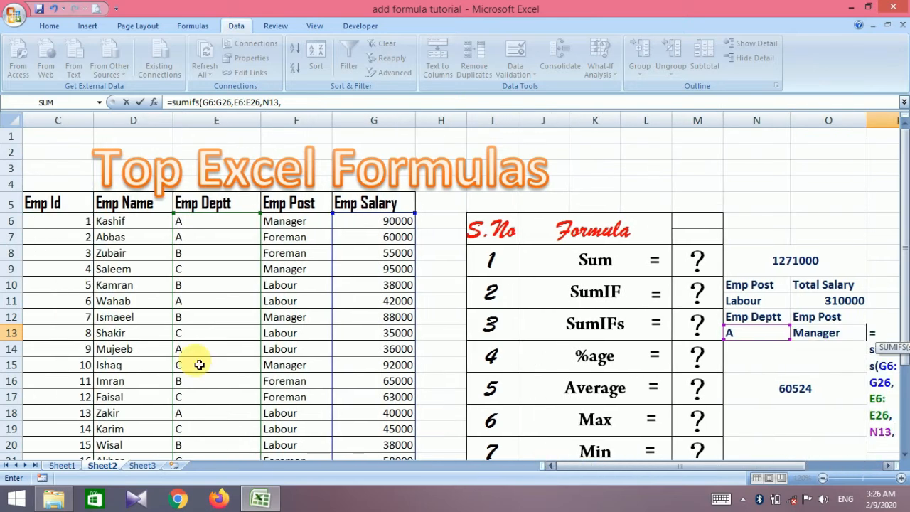
left_click_drag(311, 223, 297, 429)
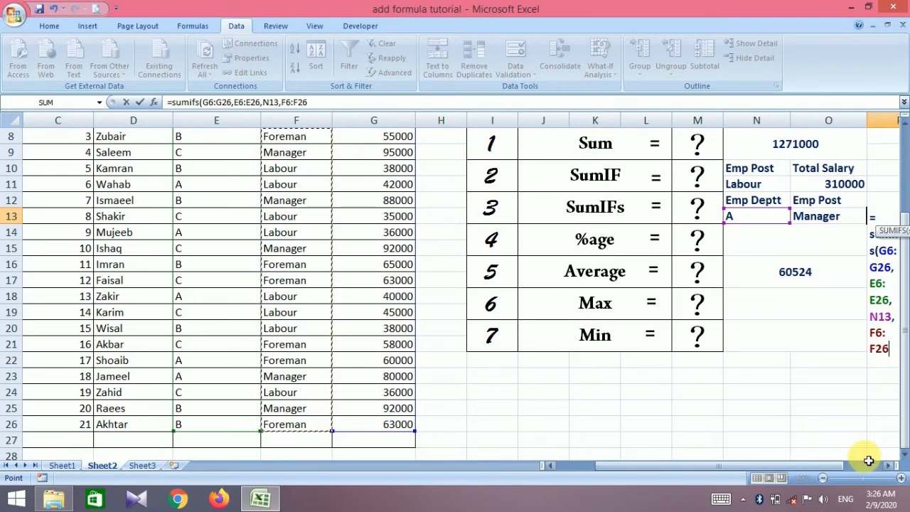
left_click(890, 467)
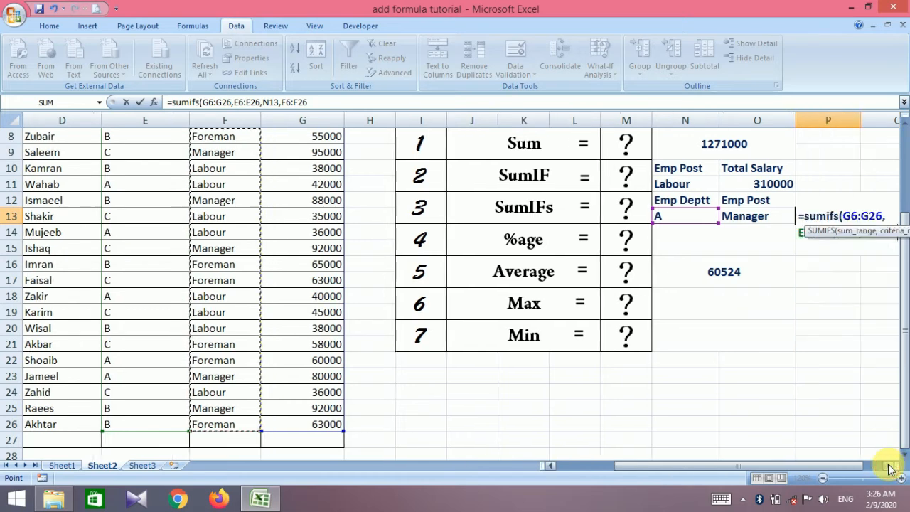
left_click(890, 467)
left_click(890, 467)
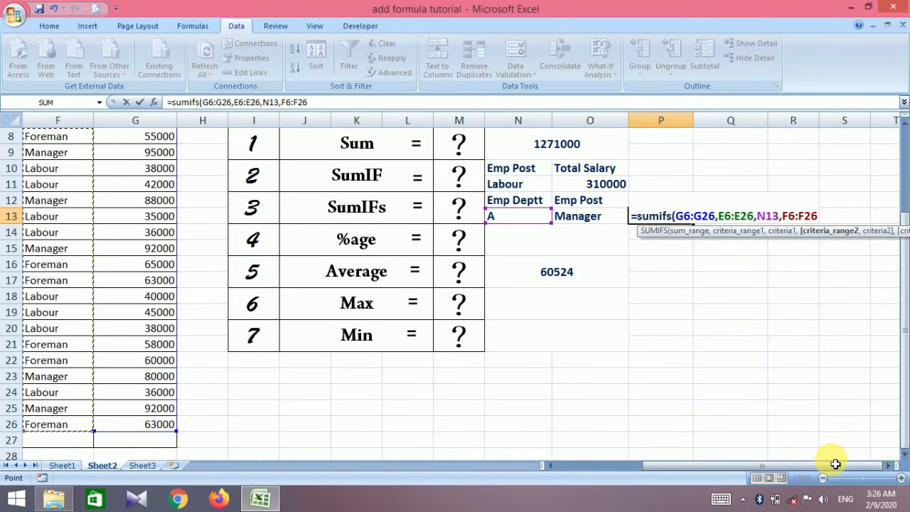
type(",")
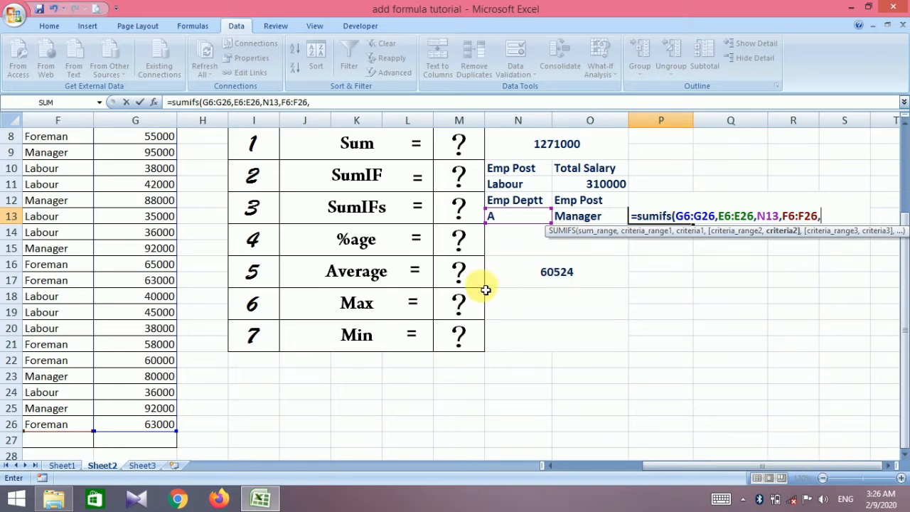
left_click(601, 219)
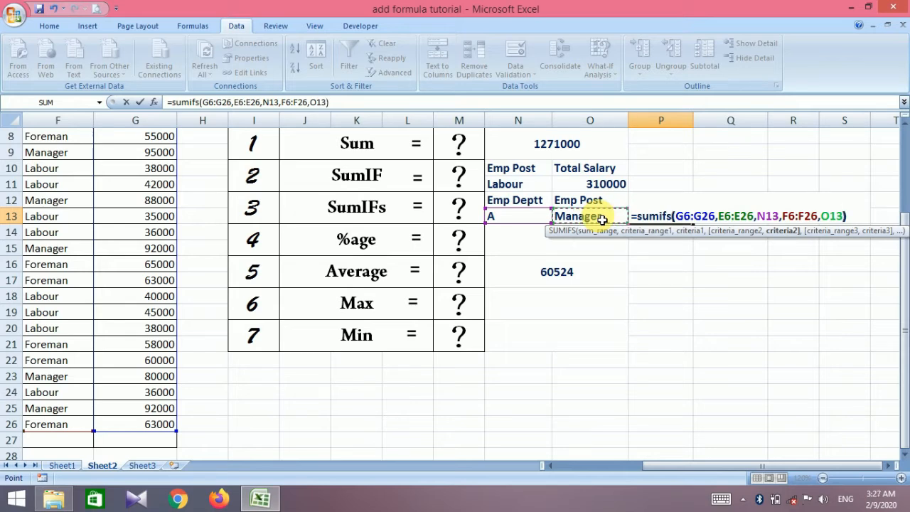
type(")")
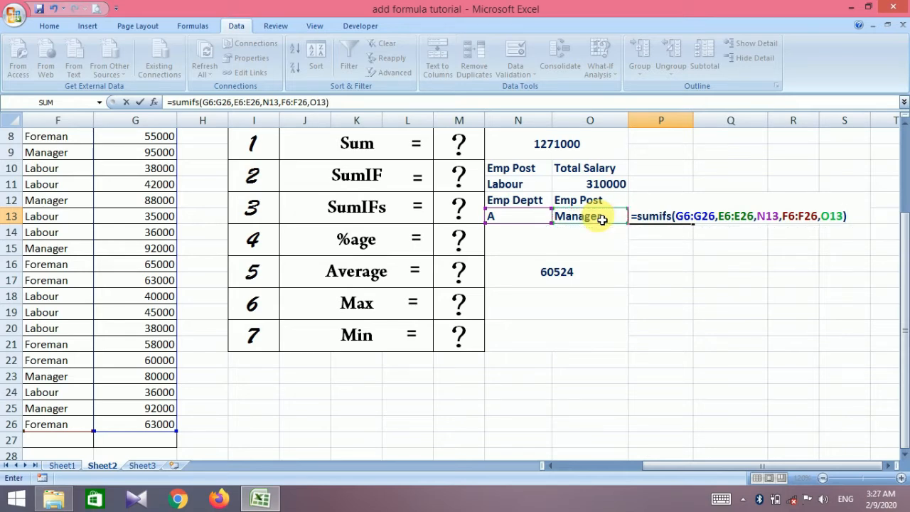
key("Return")
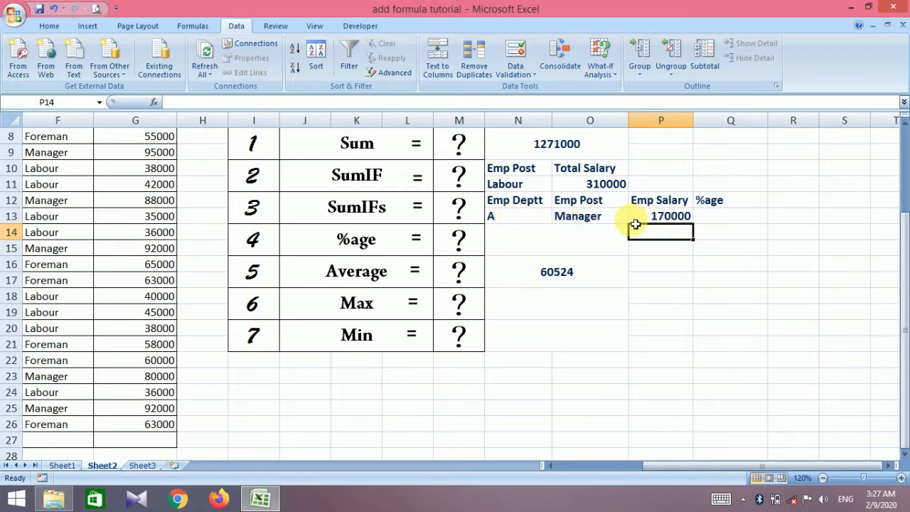
Step: Switch the Emp Deptt criterion in cell N13 to B and then to C to test the SUMIFS formula
left_click(548, 220)
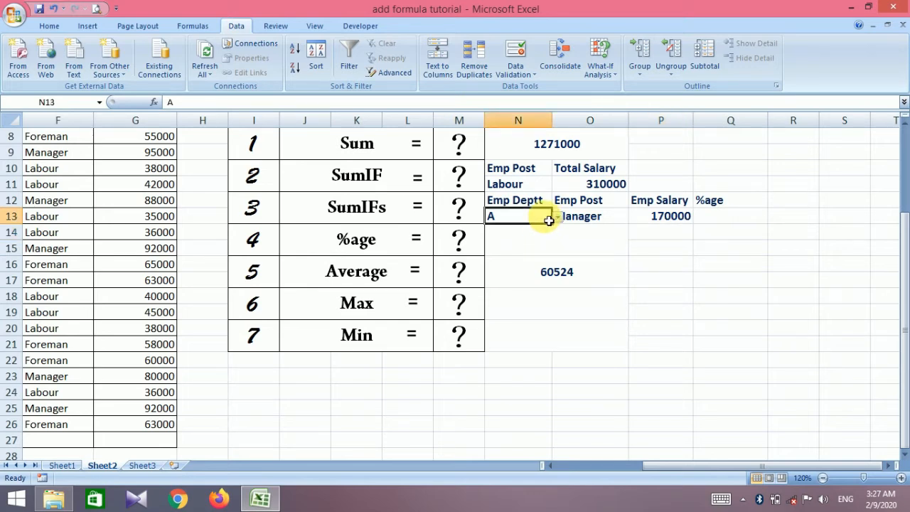
left_click(557, 219)
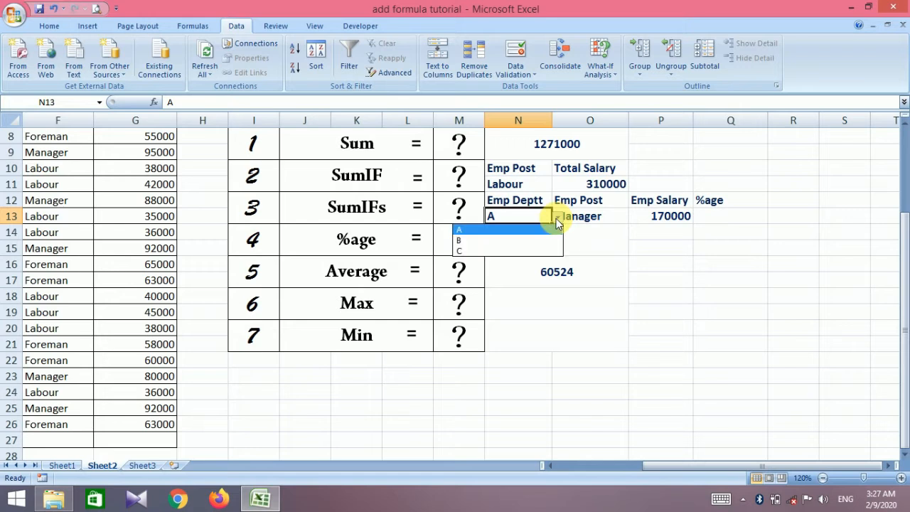
left_click(507, 242)
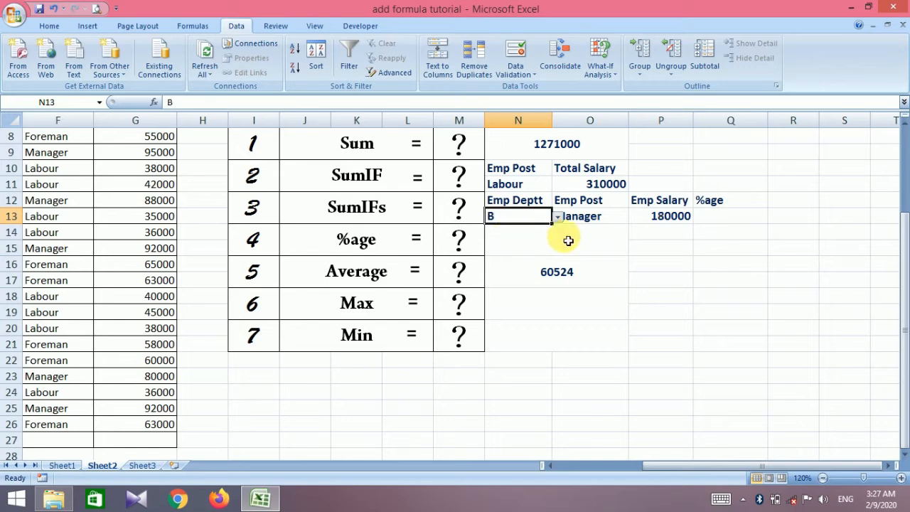
left_click(558, 217)
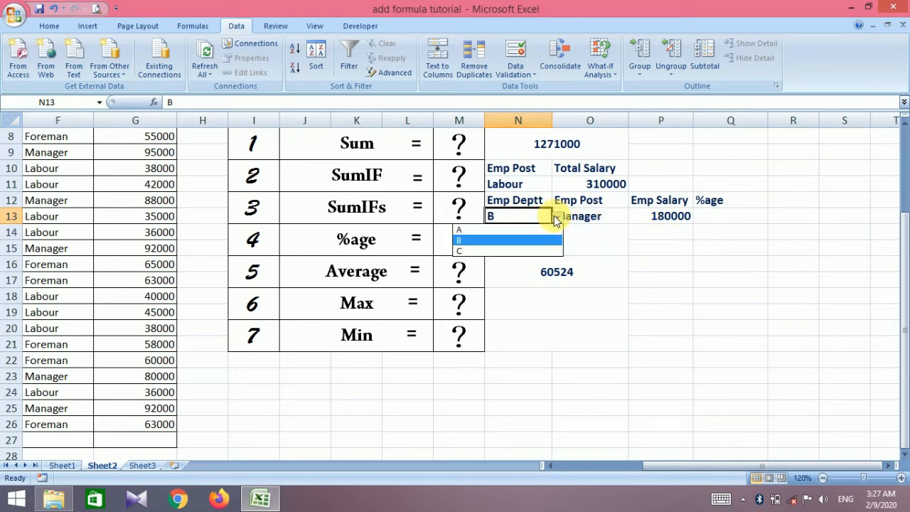
left_click(511, 251)
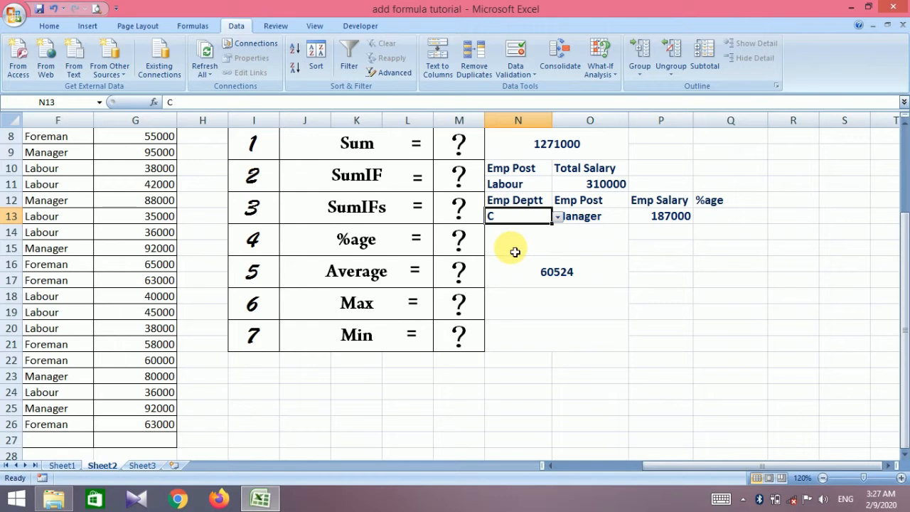
Step: Switch the Emp Post criterion in cell O13 to Foreman and then to Labour to test the SUMIFS formula
left_click(613, 223)
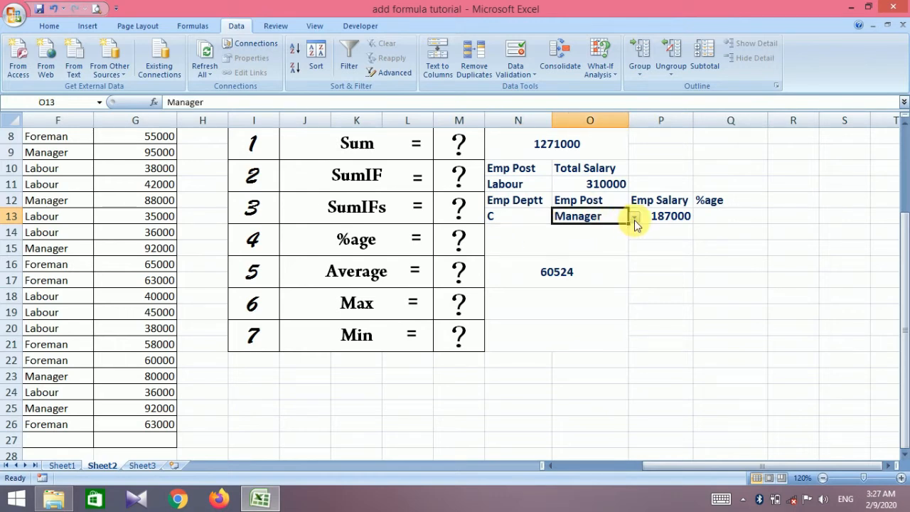
left_click(635, 219)
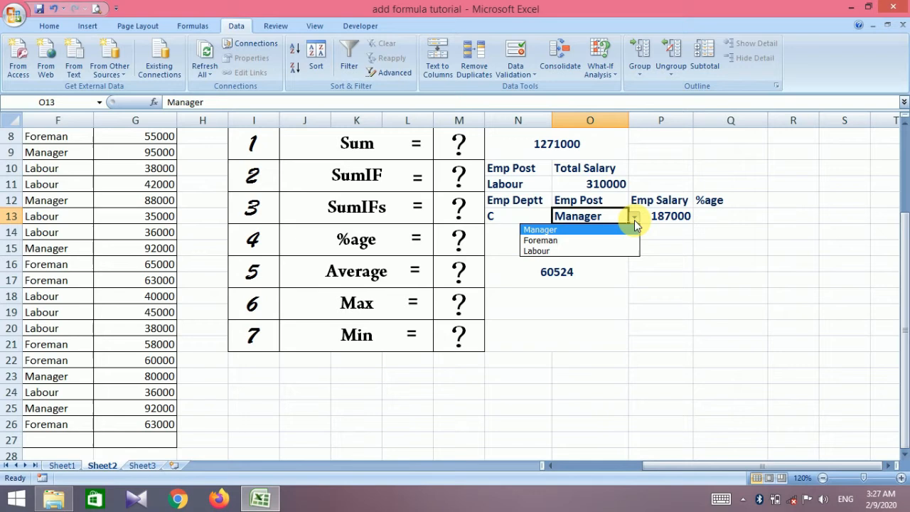
left_click(569, 241)
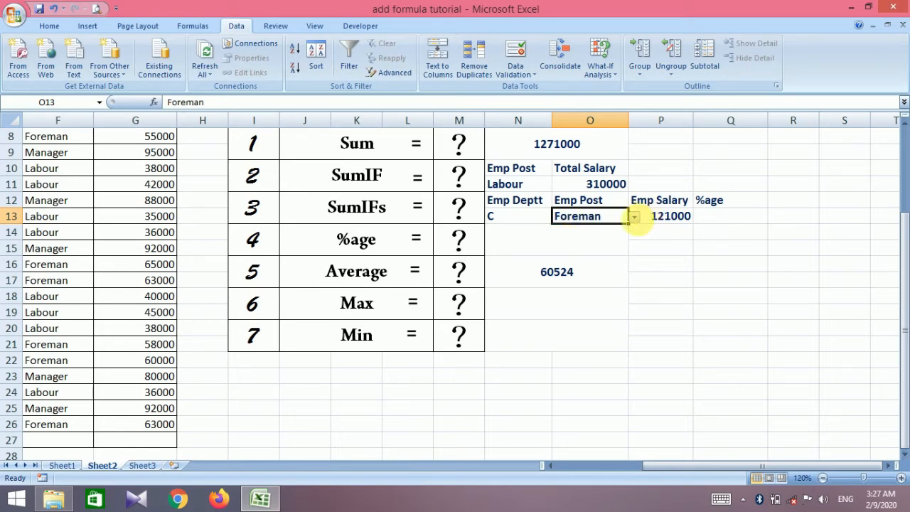
left_click(634, 217)
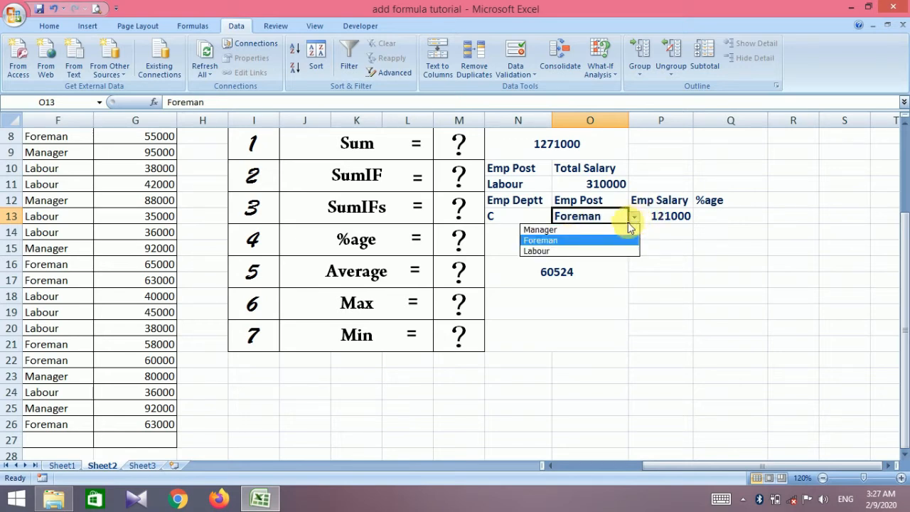
left_click(573, 251)
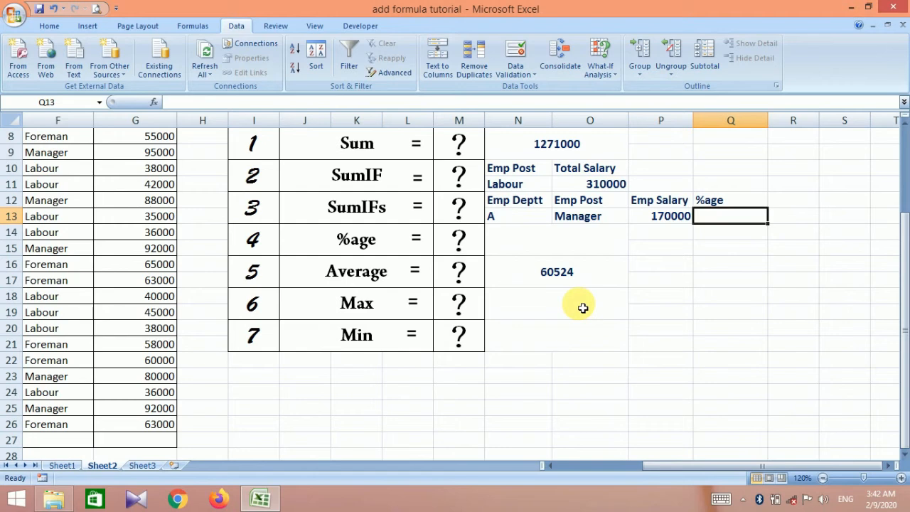
Step: Calculate the percentage of the total salary in Q13 under %age with the formula =P13*100/N8
left_click(363, 241)
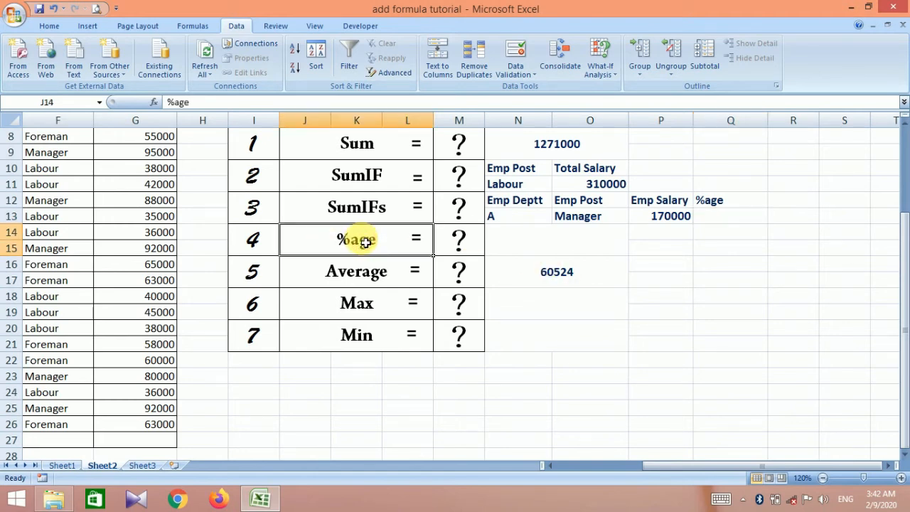
left_click(726, 223)
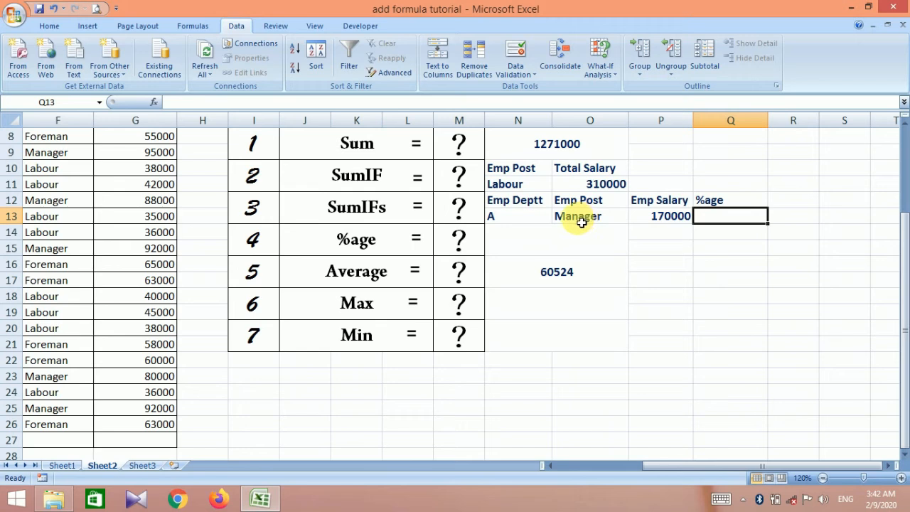
left_click(546, 146)
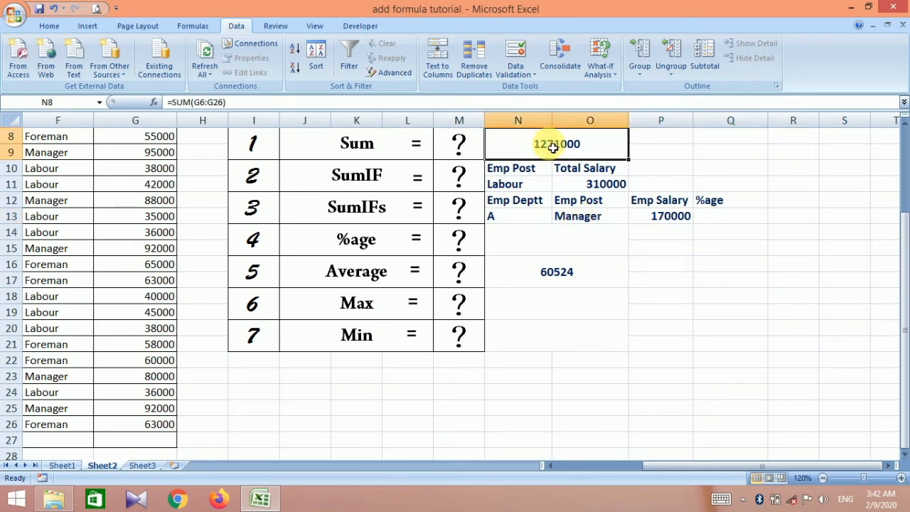
left_click(718, 220)
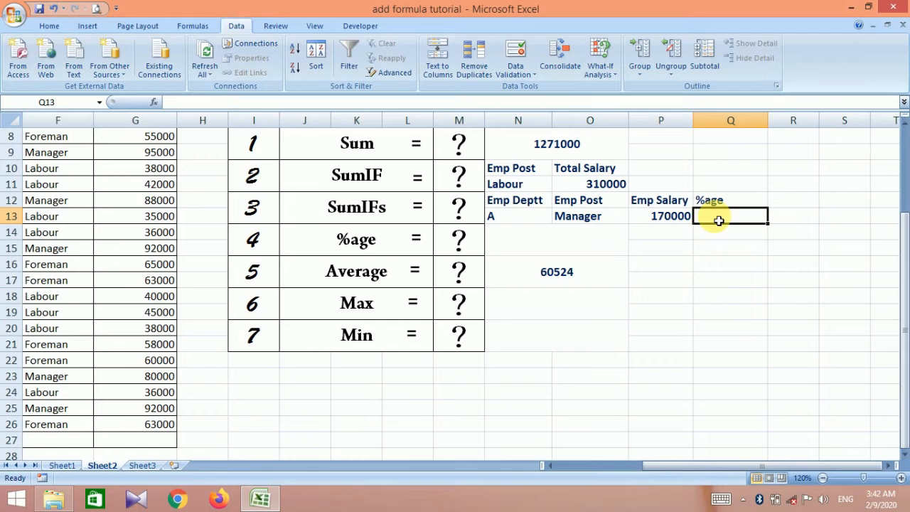
type("=")
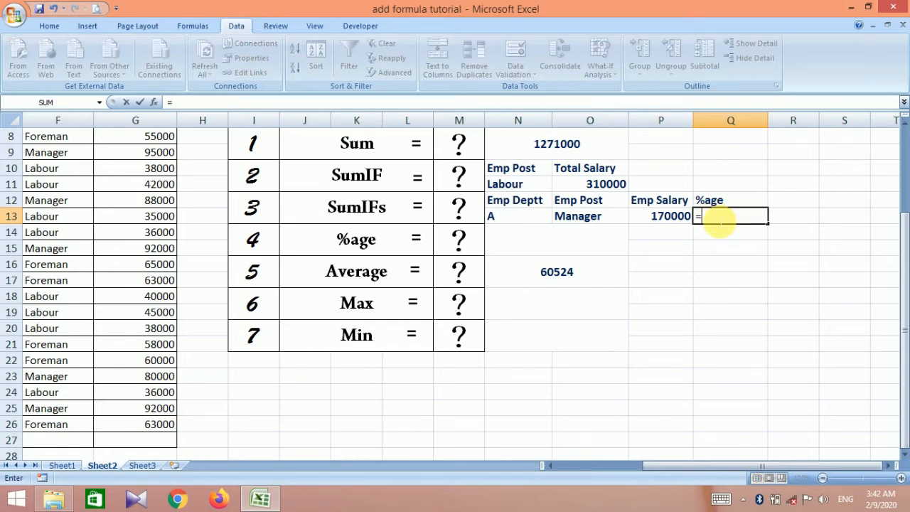
left_click(668, 222)
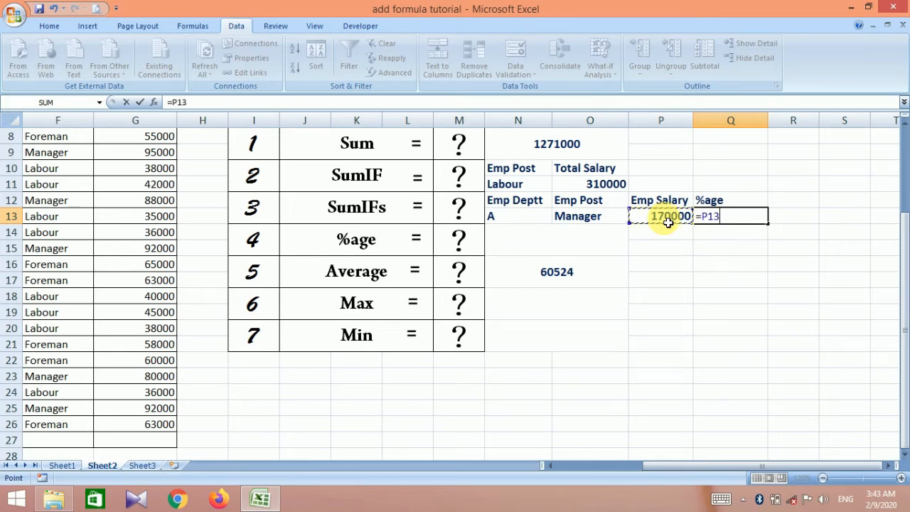
type("*100")
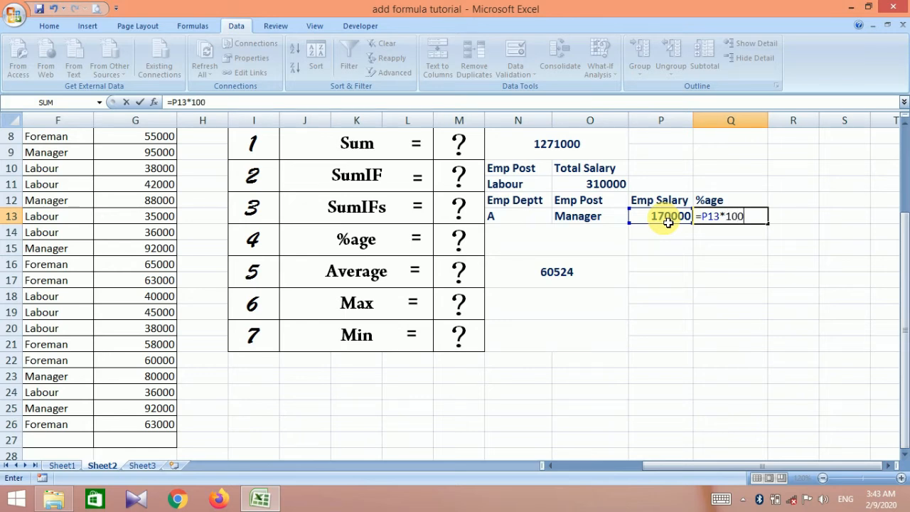
type("/")
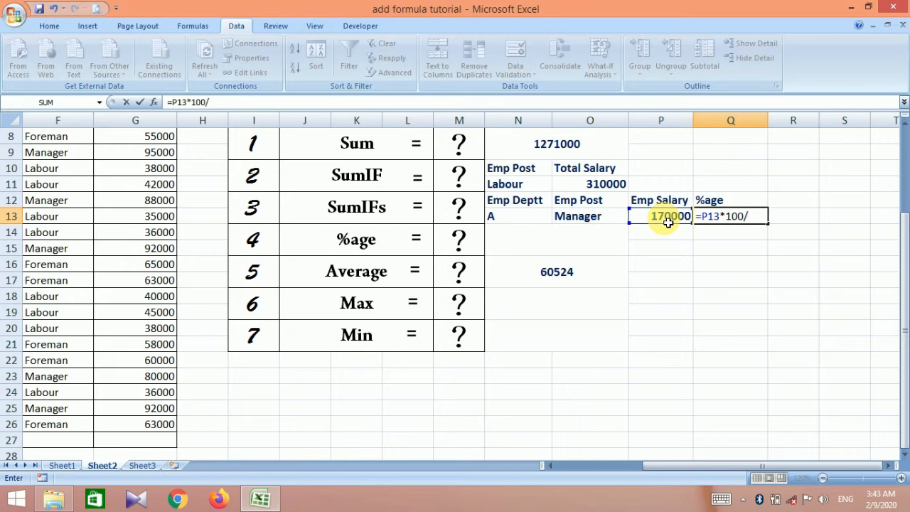
left_click(560, 144)
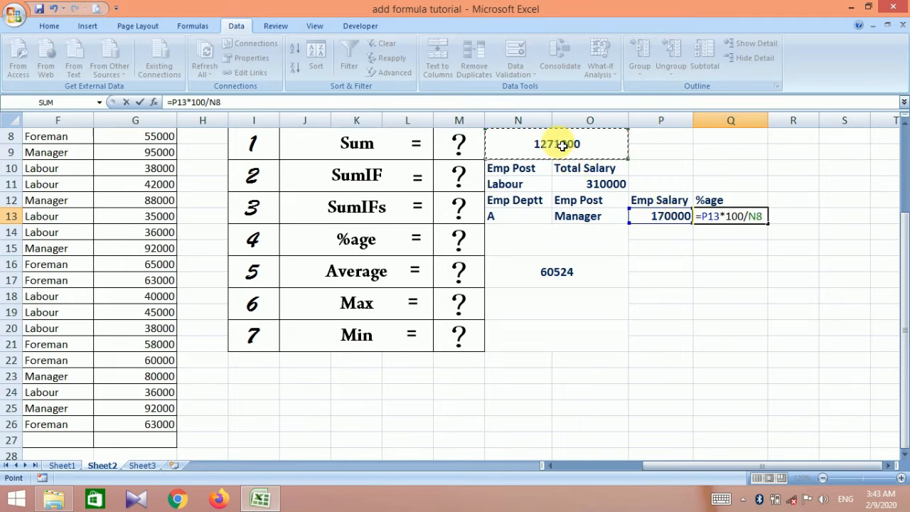
key("Return")
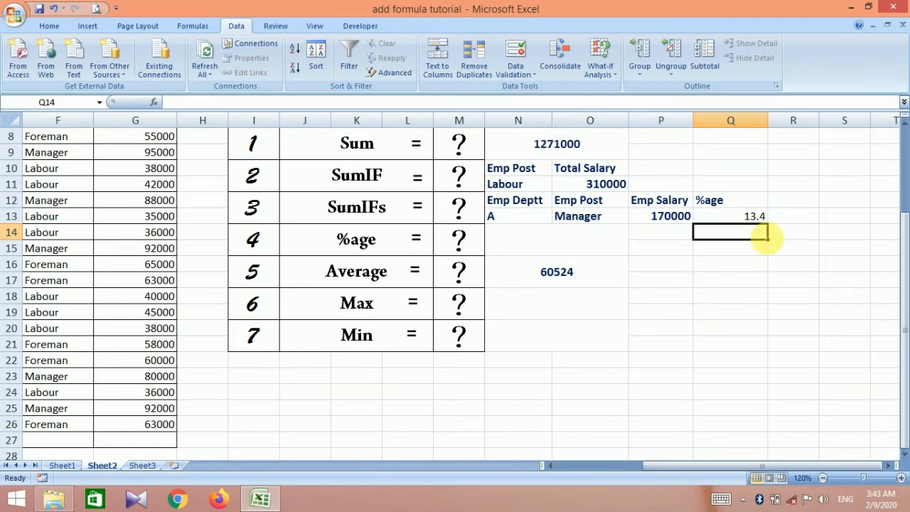
left_click(761, 222)
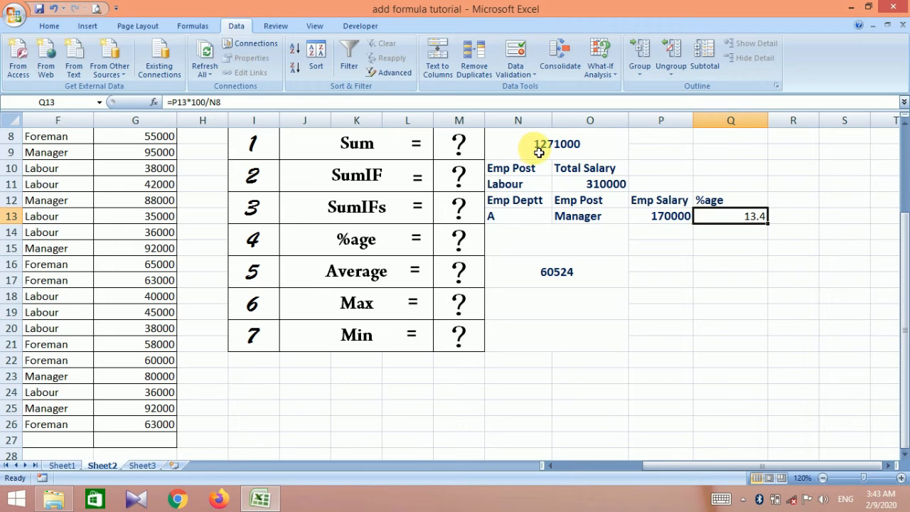
Step: Test the percentage formula by setting Emp Deptt in N13 to B and Emp Post in O13 to Foreman and then Labour
left_click(537, 220)
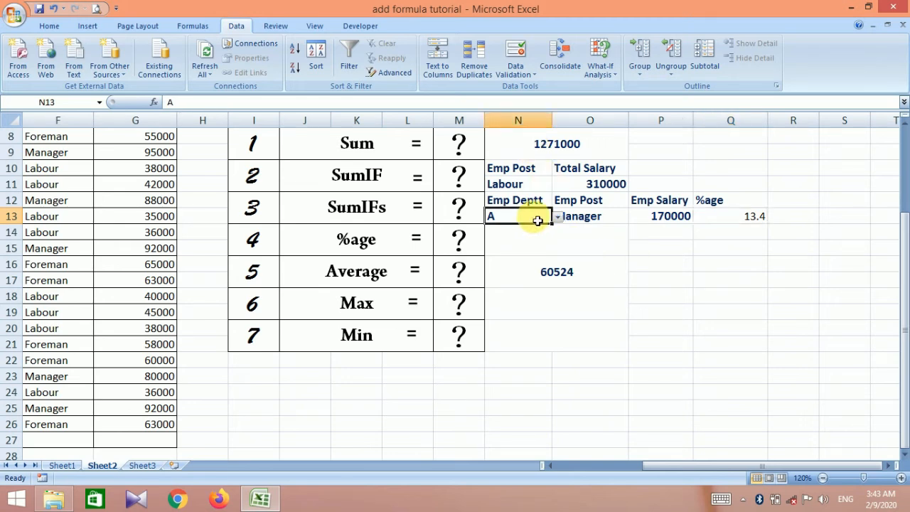
left_click(558, 217)
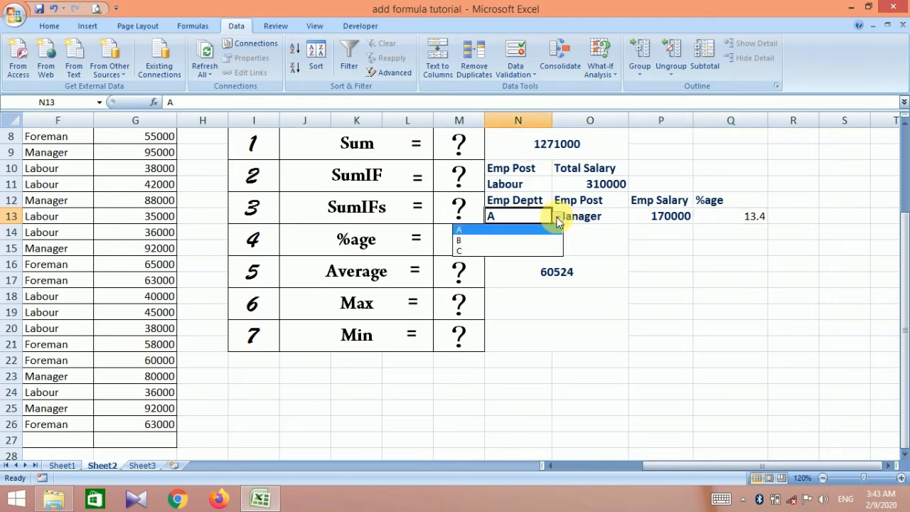
left_click(519, 240)
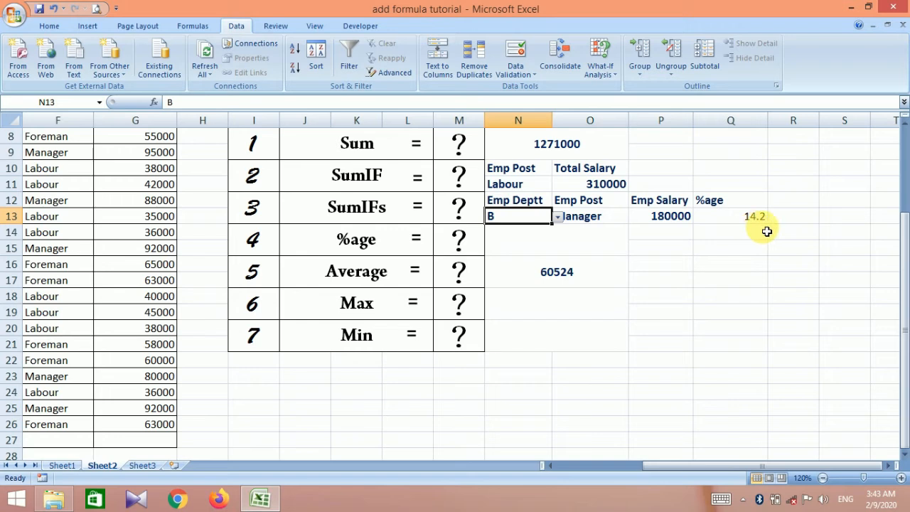
left_click(604, 220)
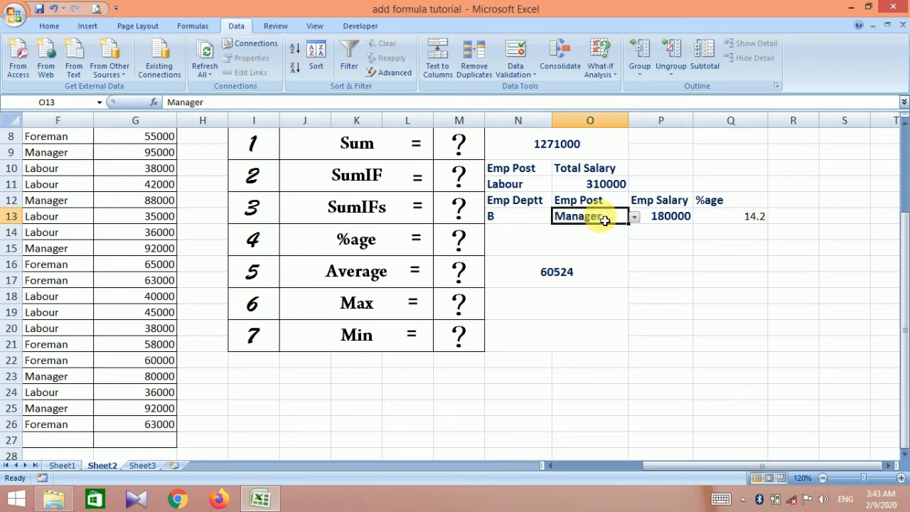
left_click(635, 216)
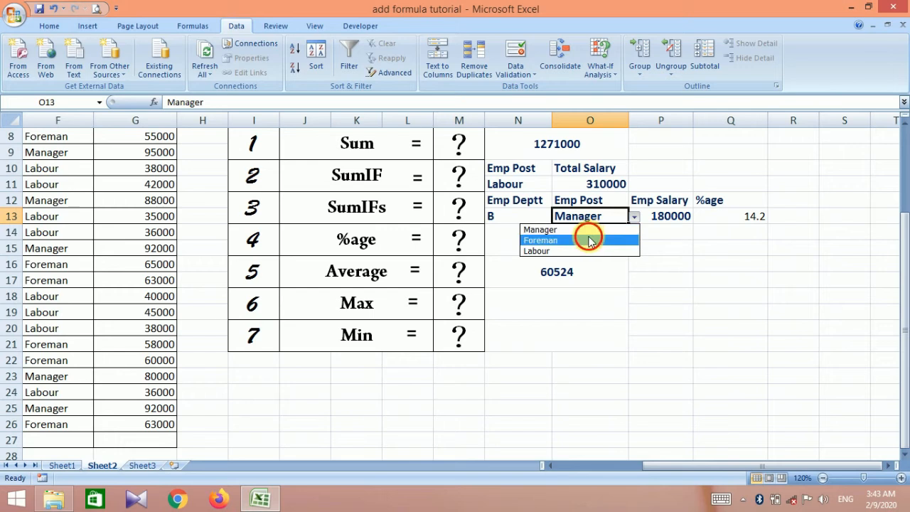
left_click(588, 240)
left_click(633, 218)
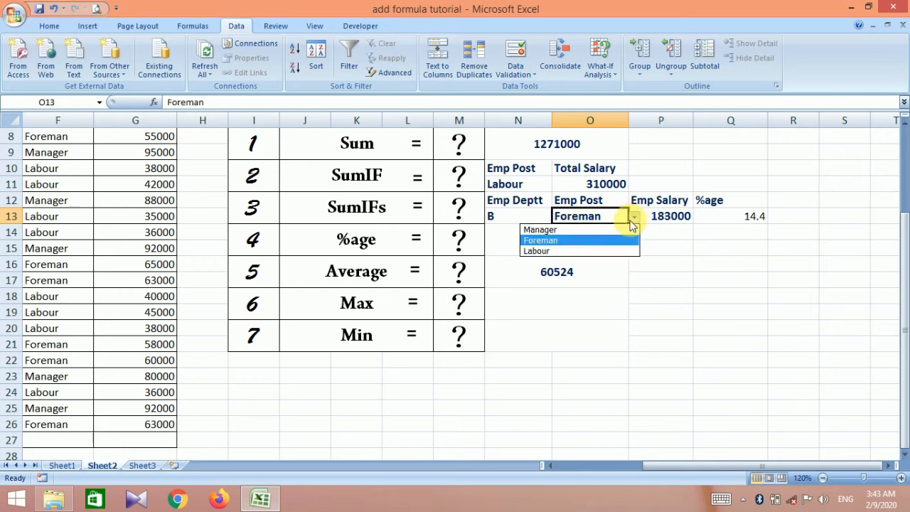
left_click(597, 250)
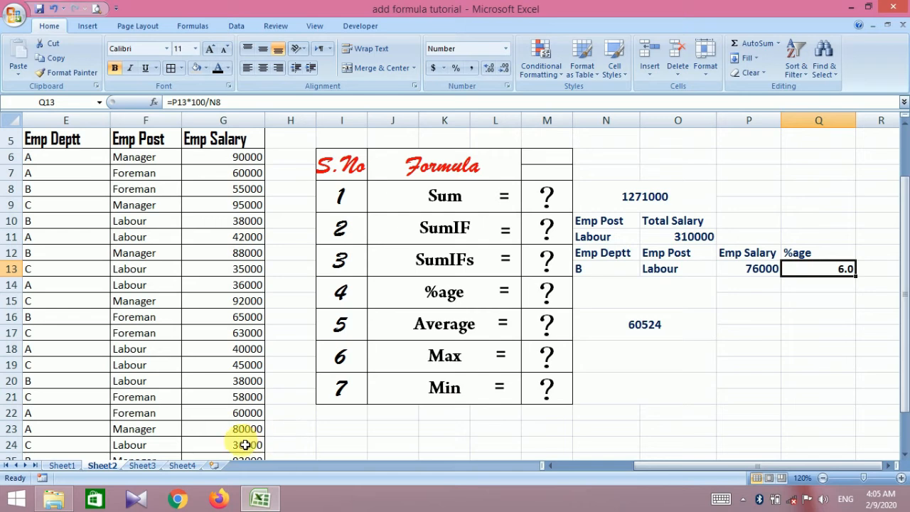
Step: On Sheet4, calculate the first student's percentage in M3 with the formula =L3*100/K3
left_click(182, 466)
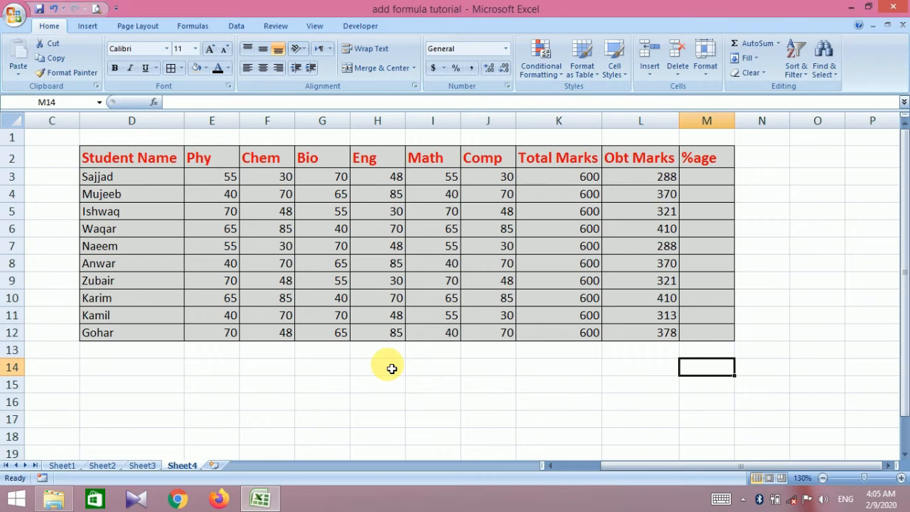
left_click(708, 178)
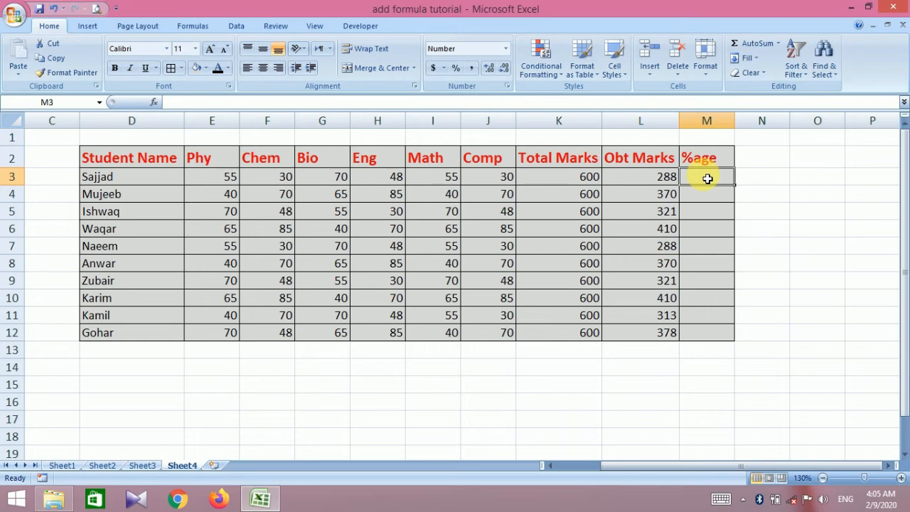
type("=")
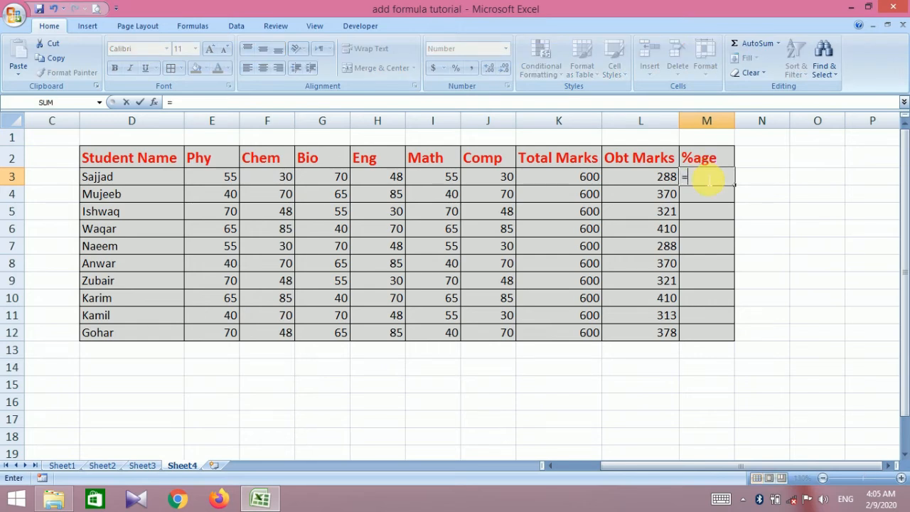
left_click(637, 181)
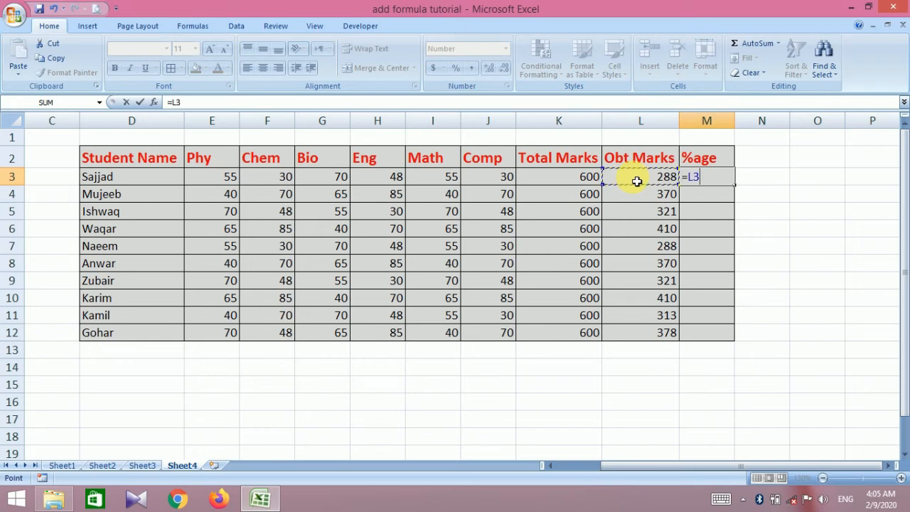
type("*100")
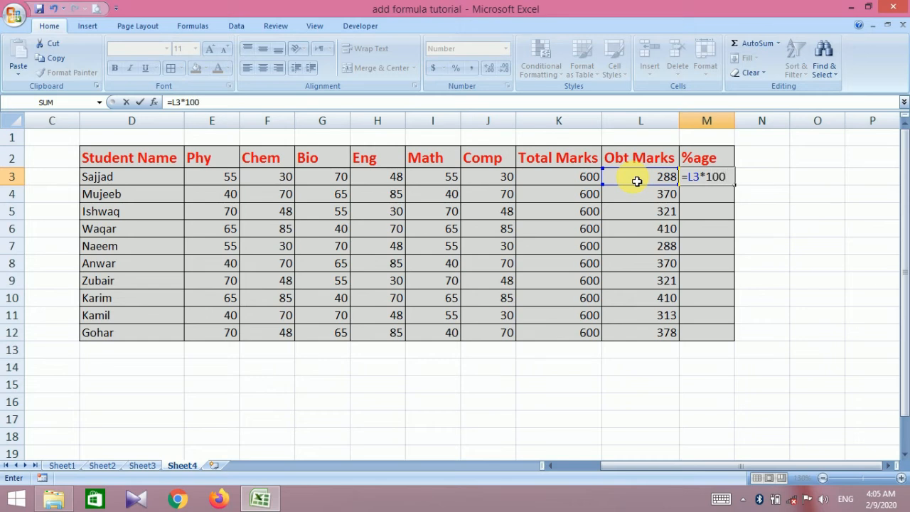
type("/")
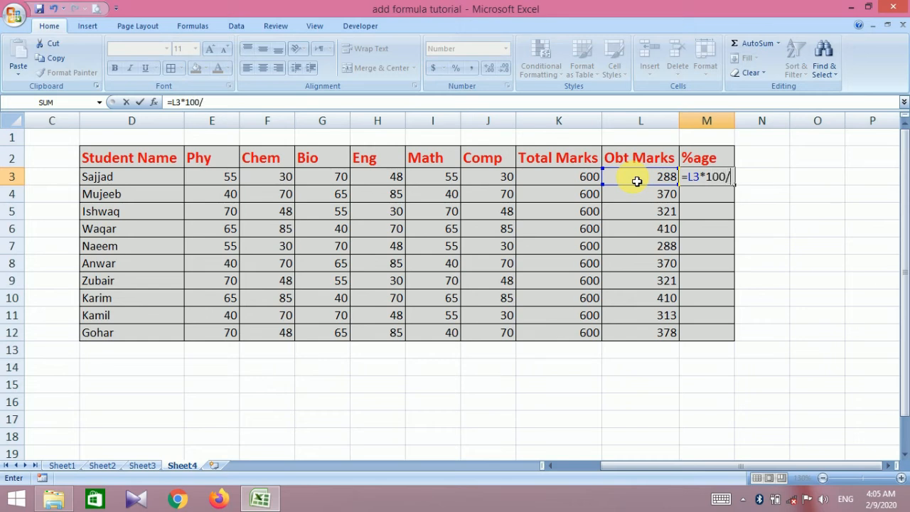
left_click(560, 182)
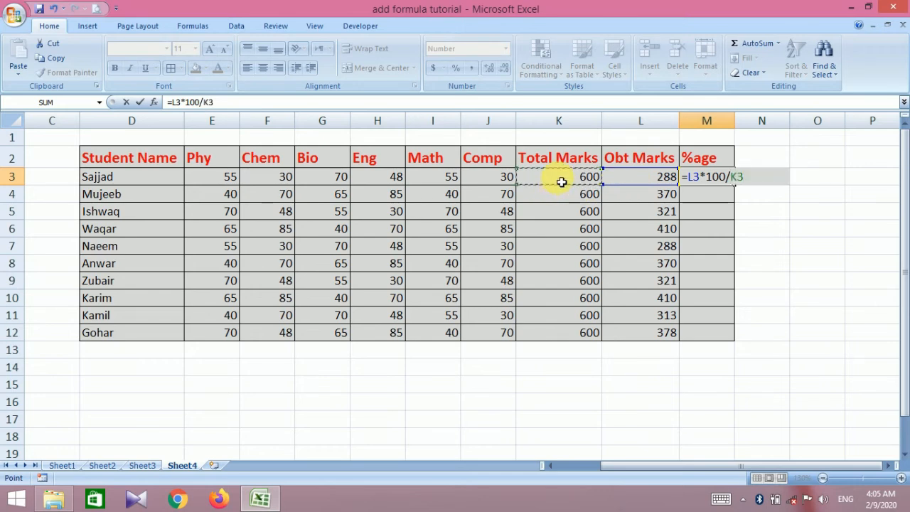
key("Return")
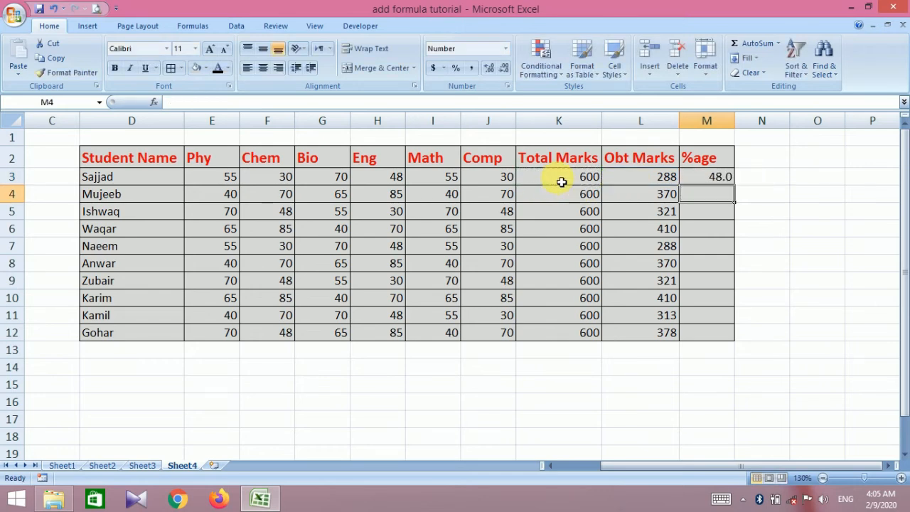
Step: Fill the percentage formula from M3 down through M12 for the remaining students
left_click(719, 178)
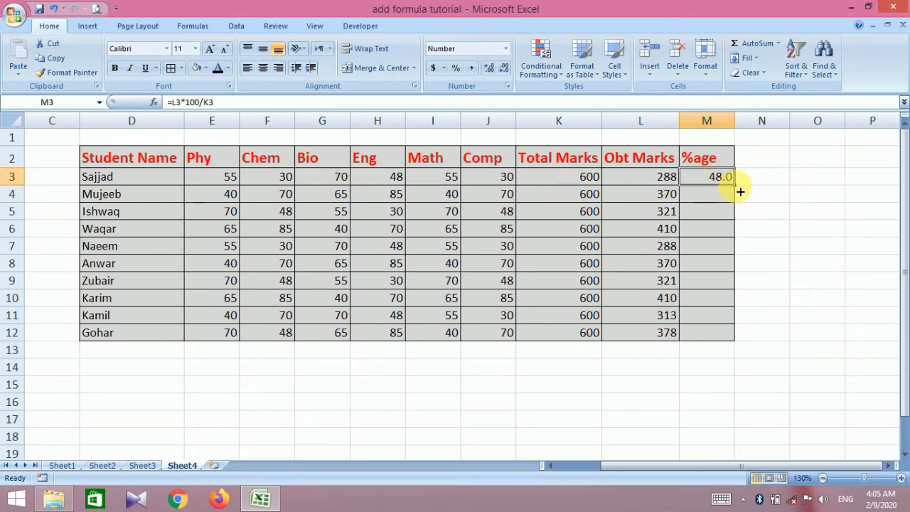
double_click(735, 187)
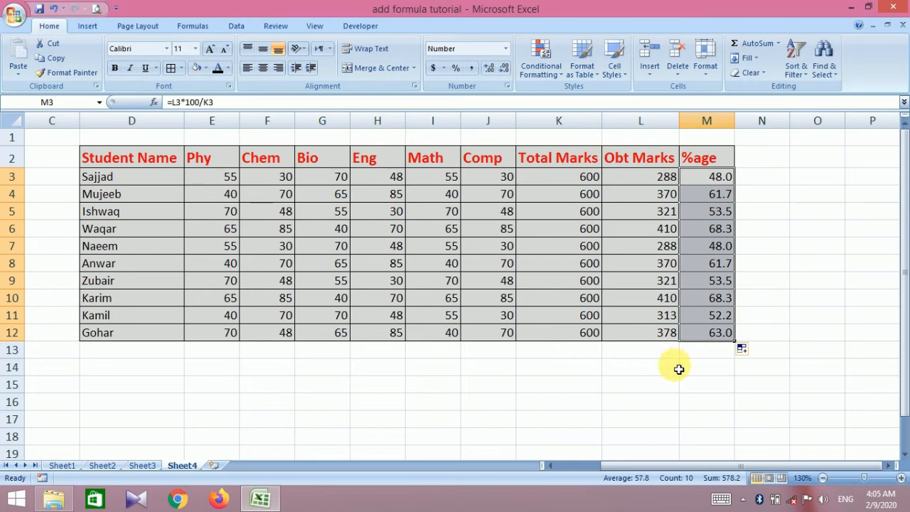
left_click(780, 280)
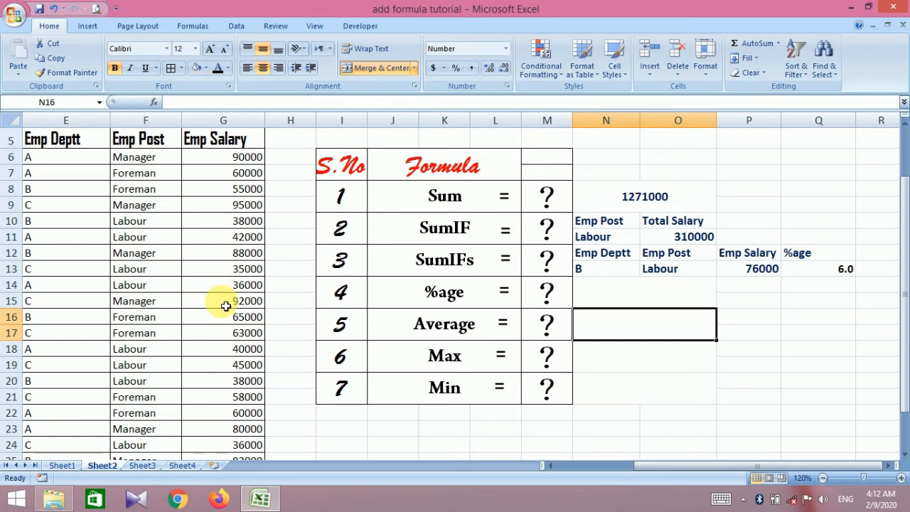
Step: On Sheet2, calculate the average employee salary in N16 beside Average with the formula =average(G6:G26)
double_click(634, 331)
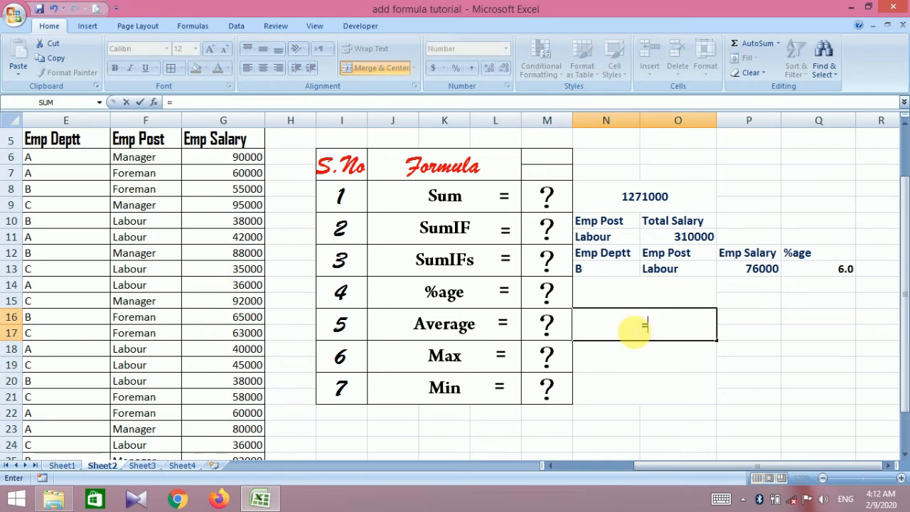
type("=averafe")
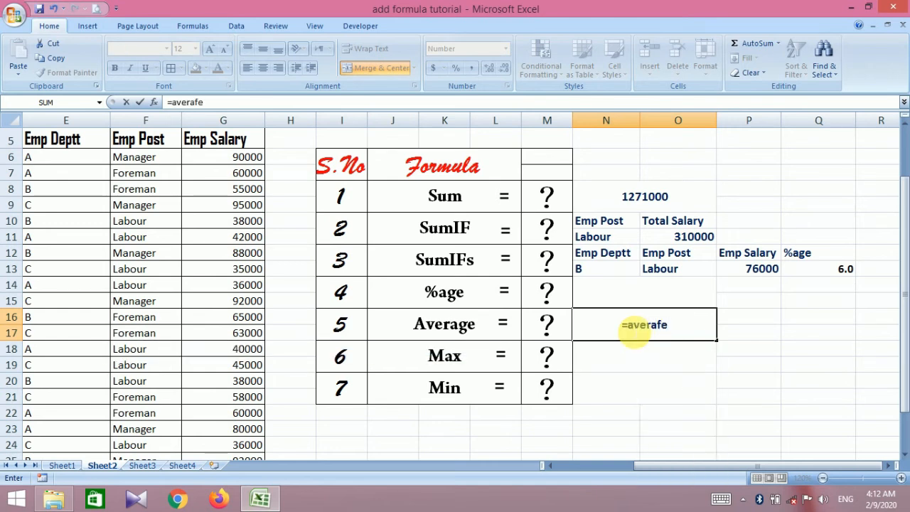
key("BackSpace")
key("BackSpace")
type("ge")
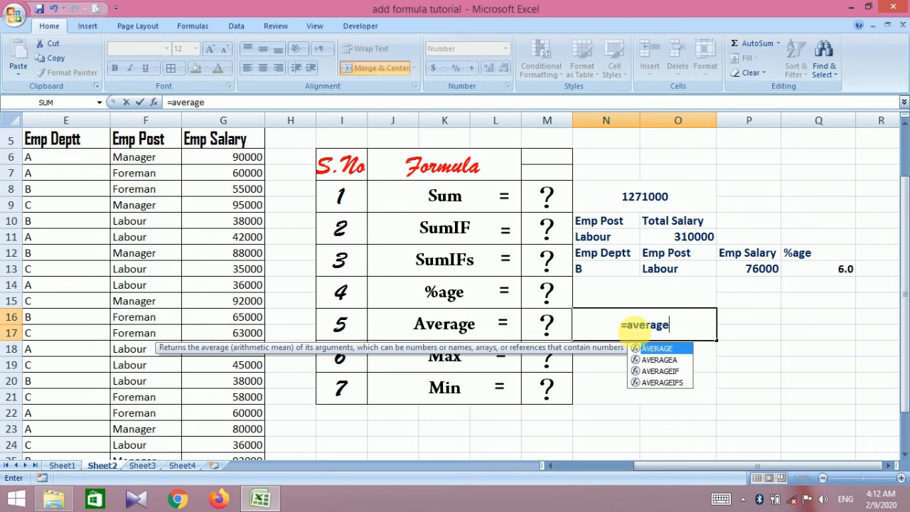
type("(")
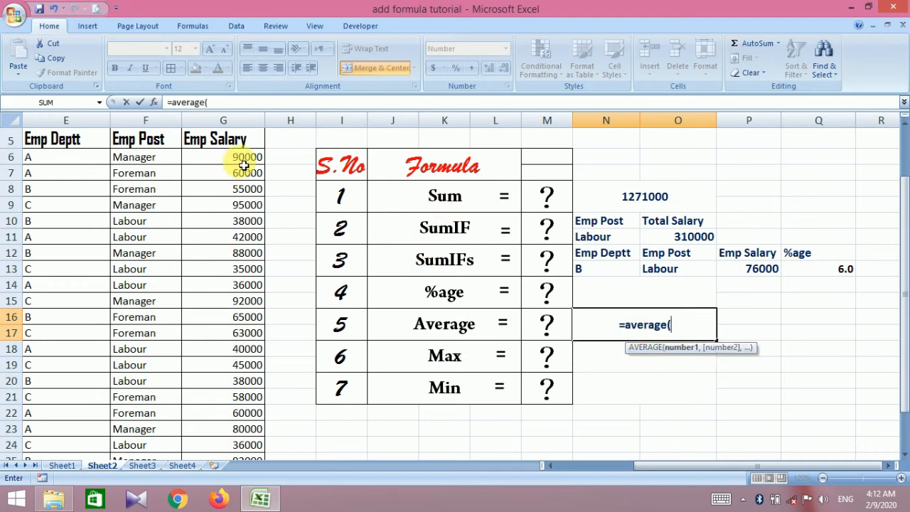
left_click_drag(241, 159, 242, 424)
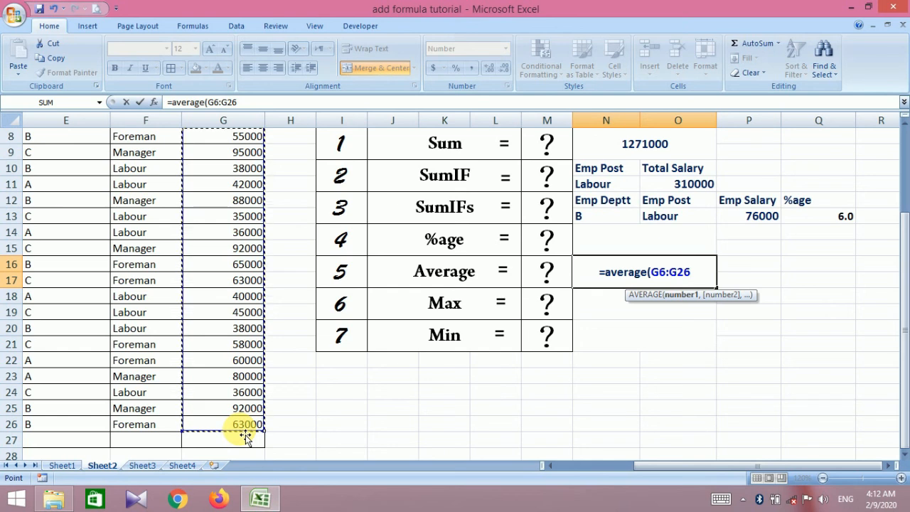
type(")")
key("Return")
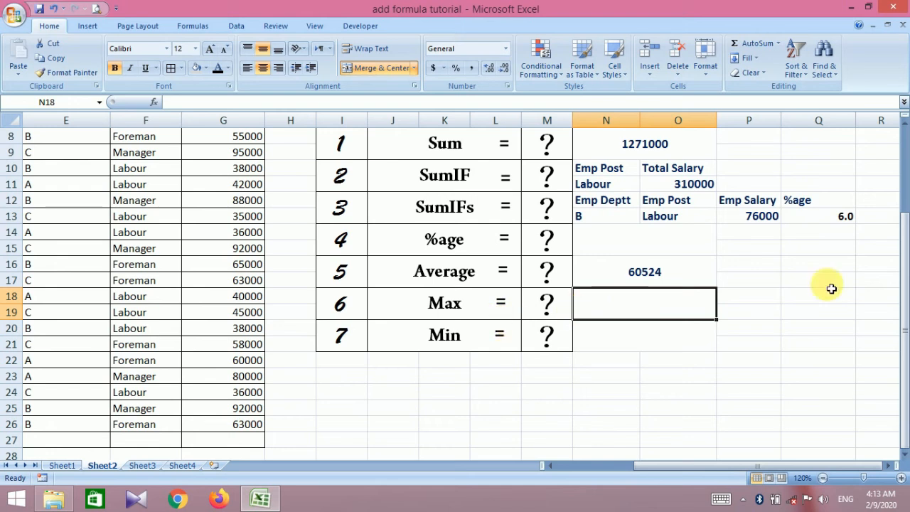
Step: Find the highest employee salary in N18 beside Max with the formula =max(G6:G26)
left_click_drag(903, 284, 905, 183)
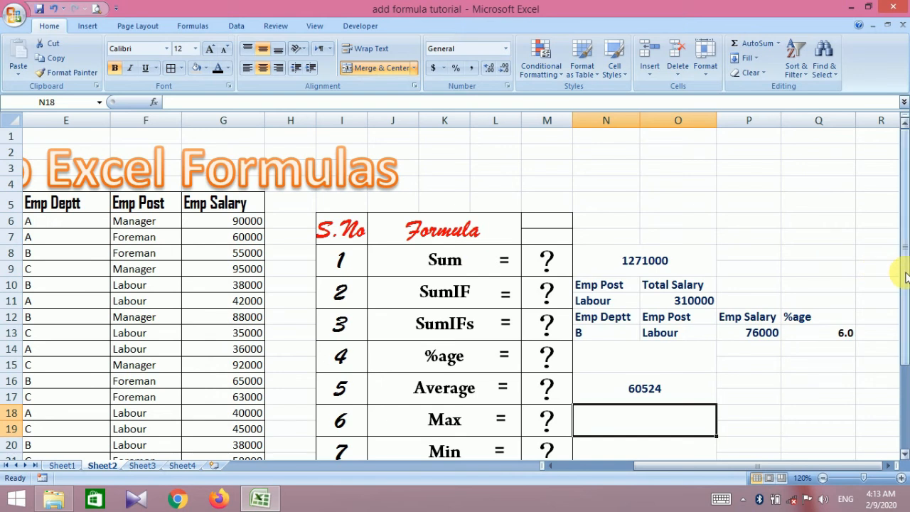
left_click_drag(906, 277, 905, 300)
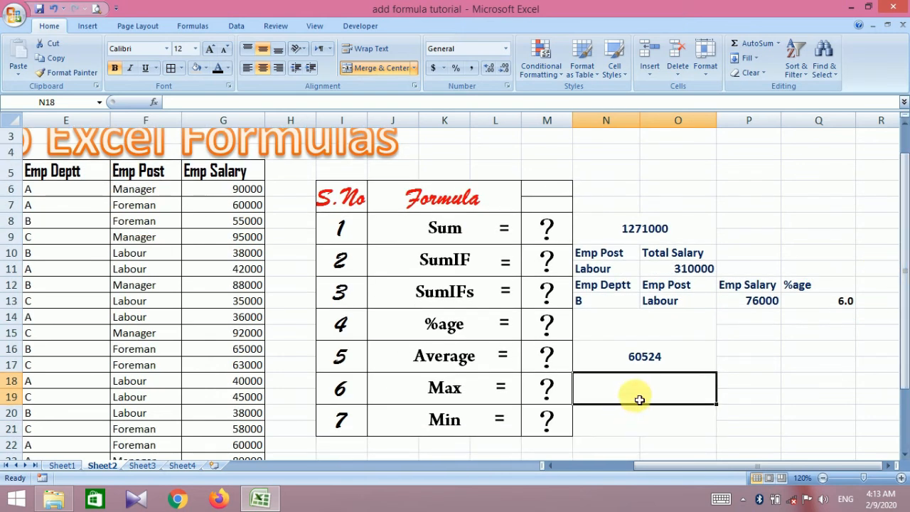
type("=")
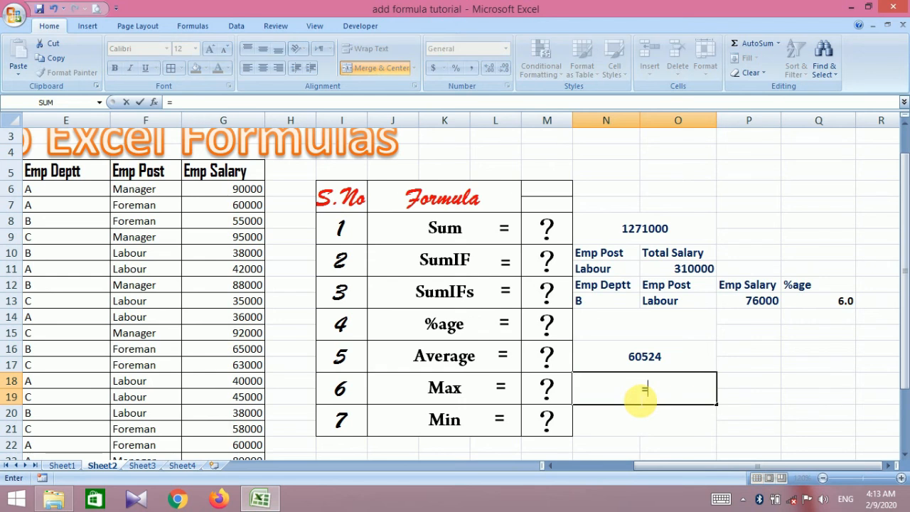
type("max")
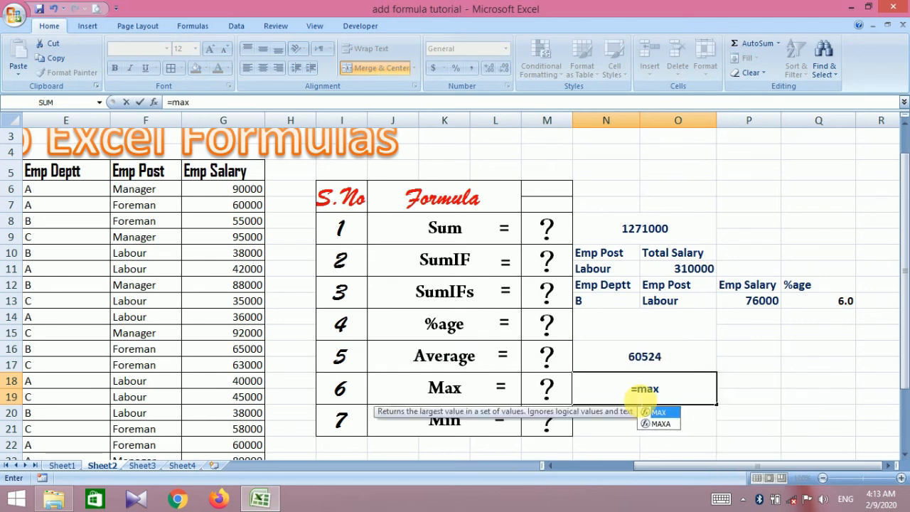
type("(")
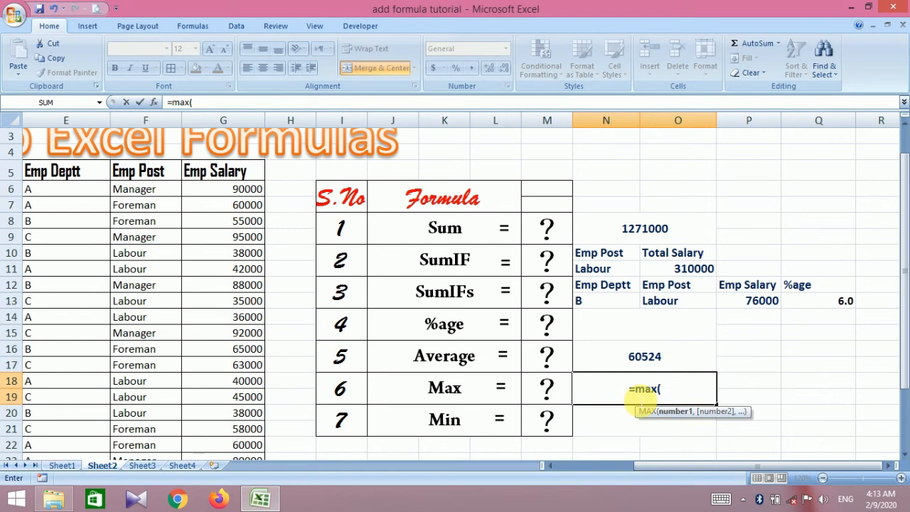
left_click_drag(246, 194, 248, 429)
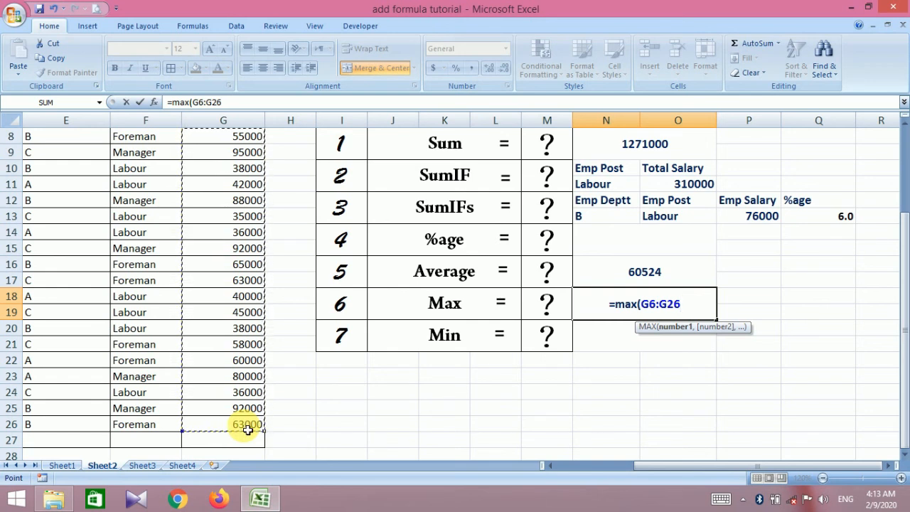
type(")")
key("Return")
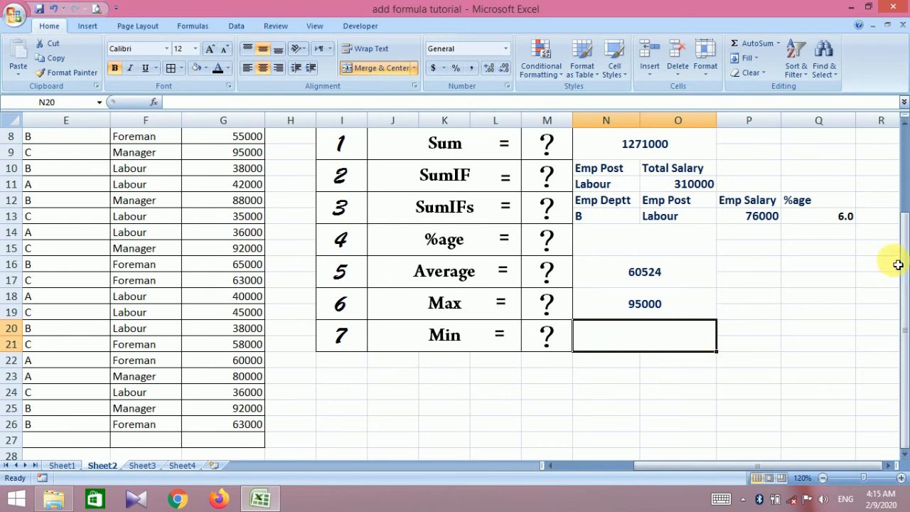
Step: Find the lowest employee salary in N20 beside Min with the formula =min(G6:G26)
left_click_drag(904, 262, 905, 240)
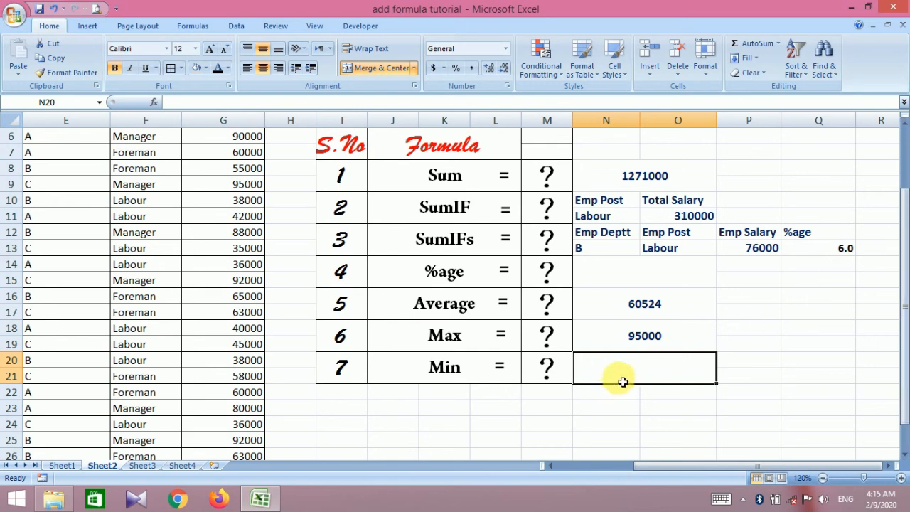
type("=")
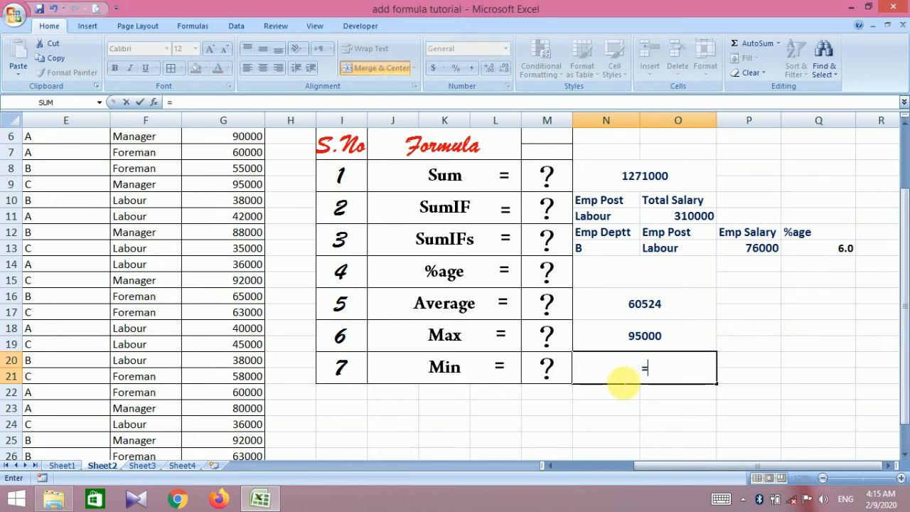
type("mi")
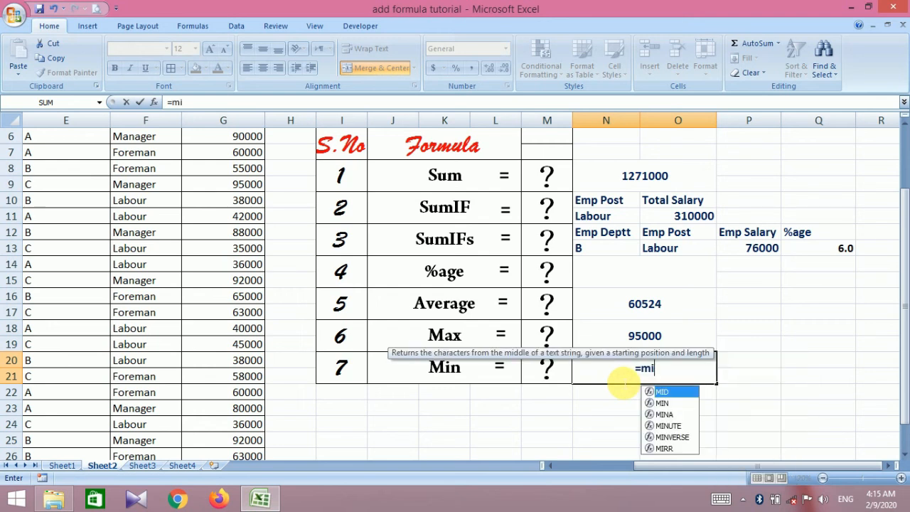
type("n(")
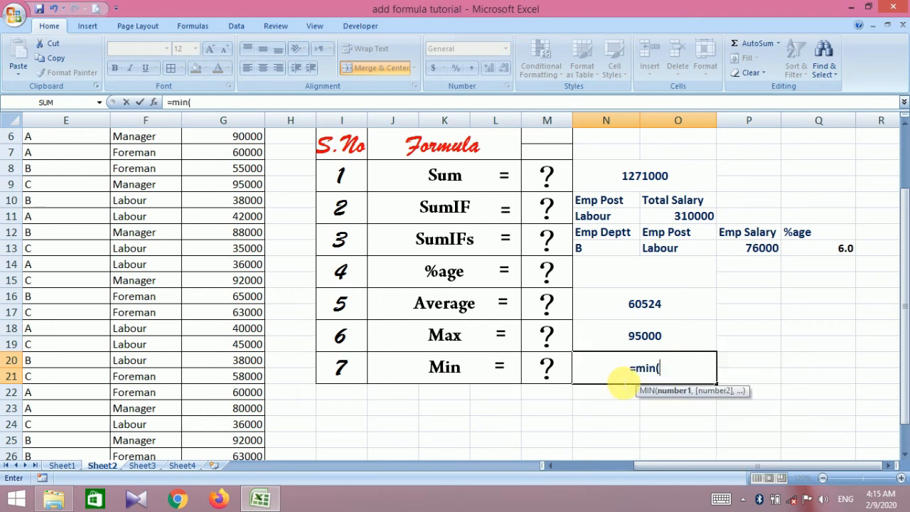
left_click(905, 125)
left_click(904, 124)
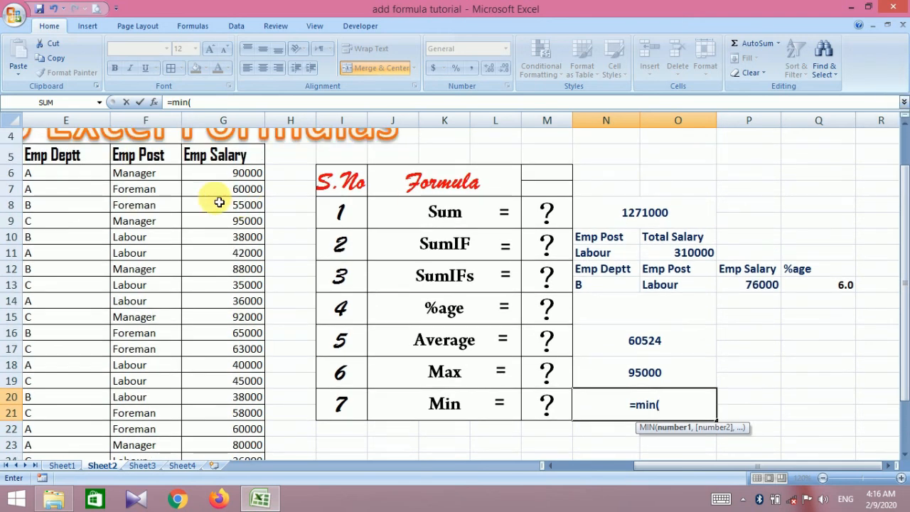
left_click_drag(227, 177, 238, 424)
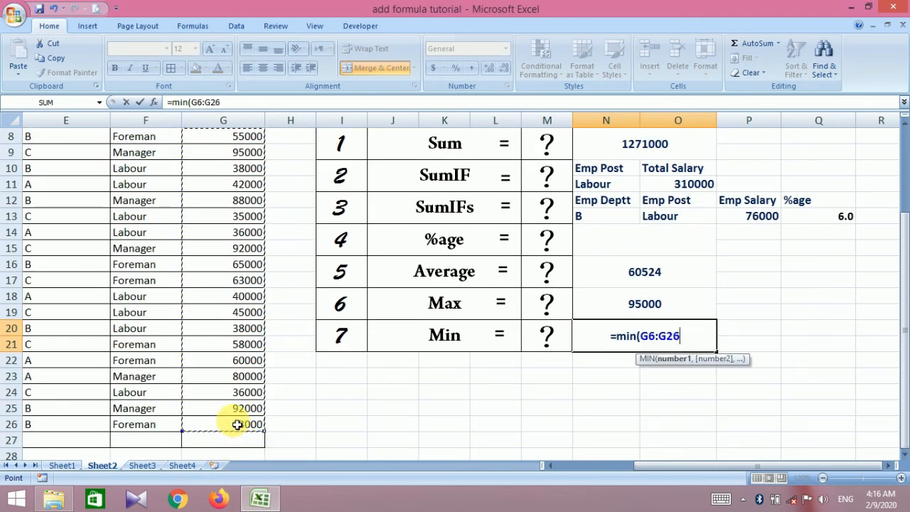
type(")")
key("Return")
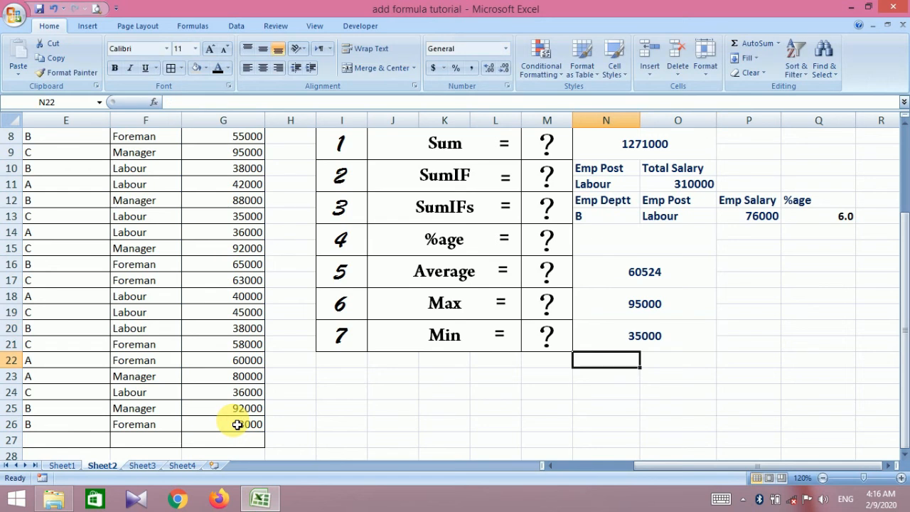